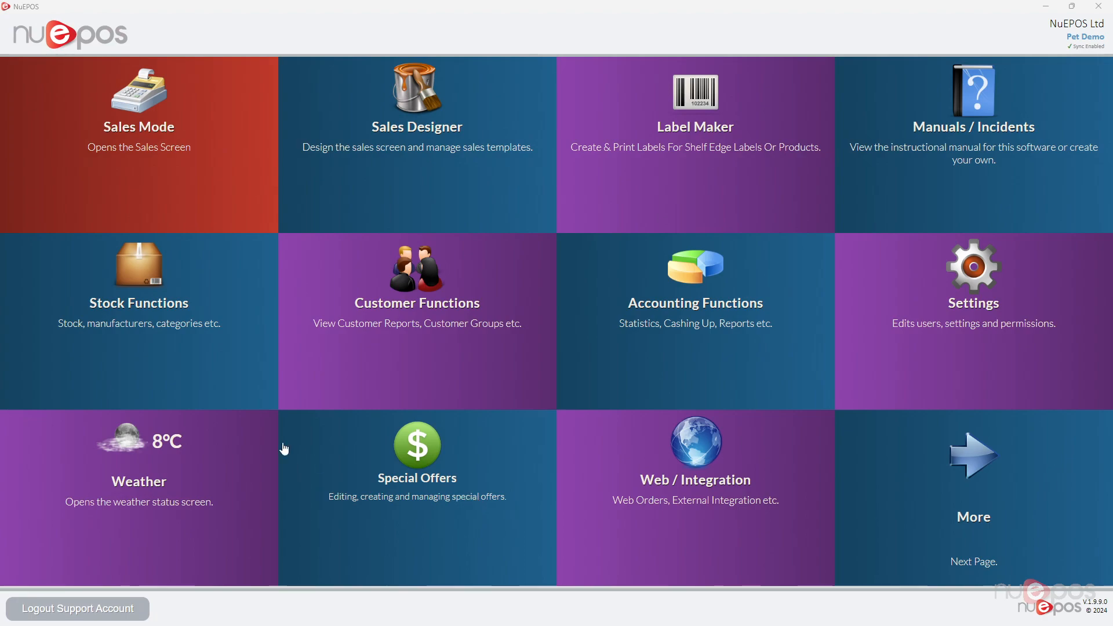
Open the Stock Manager from Stock Functions and switch Stock Take Mode on.
click(141, 280)
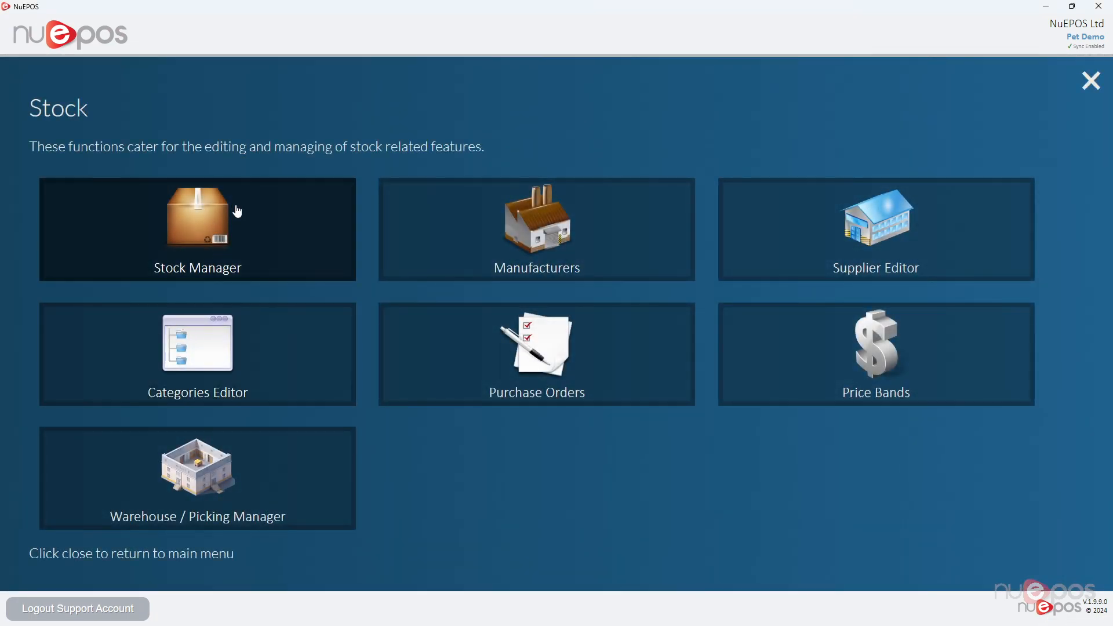
click(238, 212)
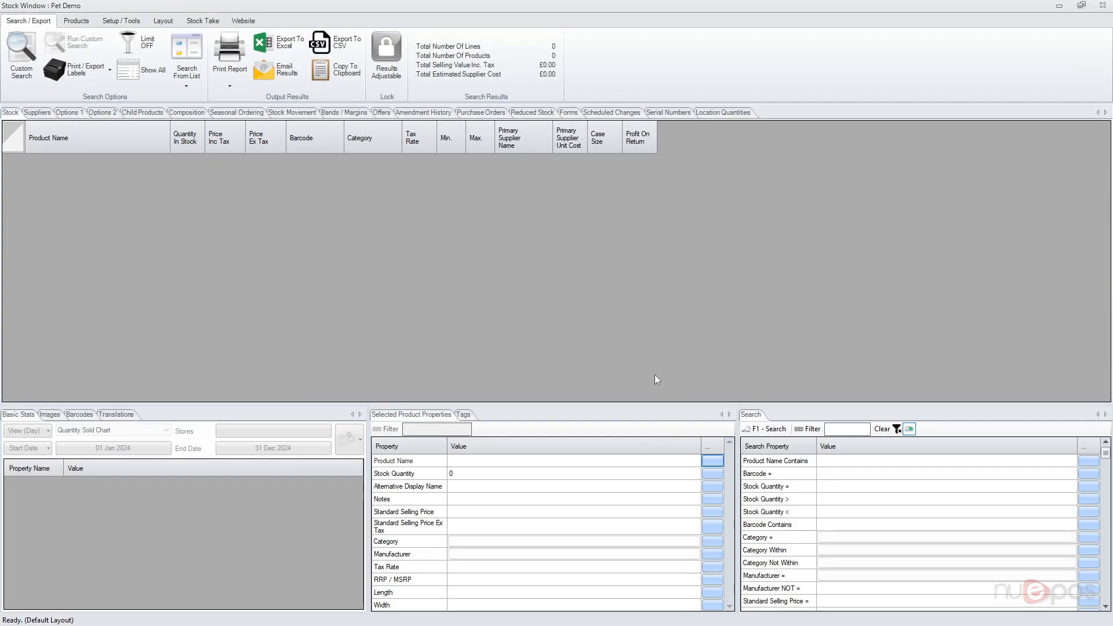
click(840, 463)
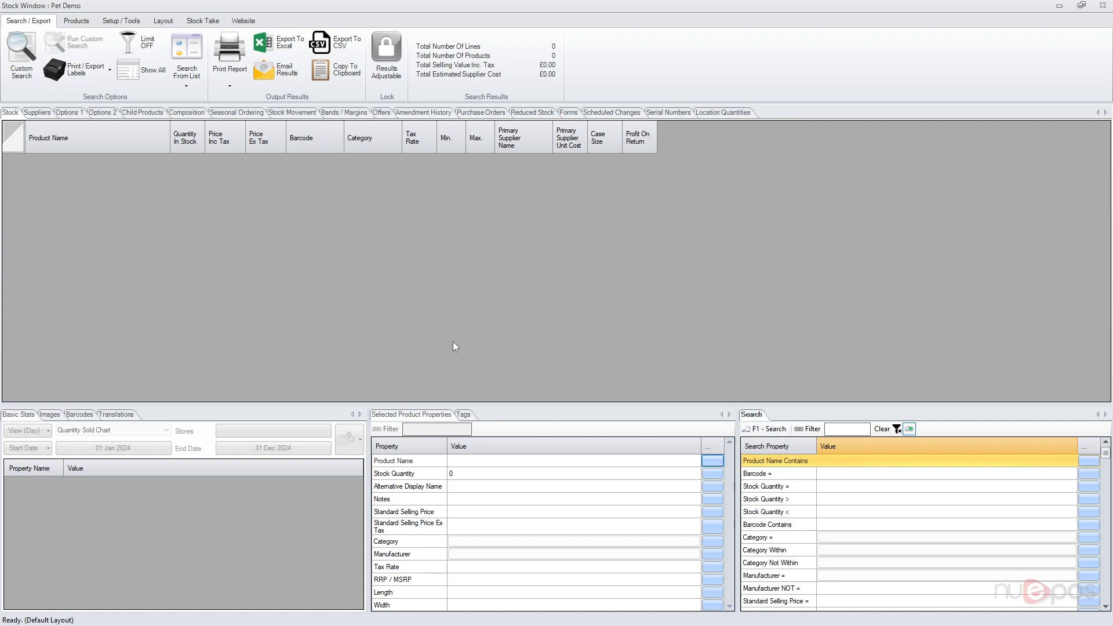
click(196, 22)
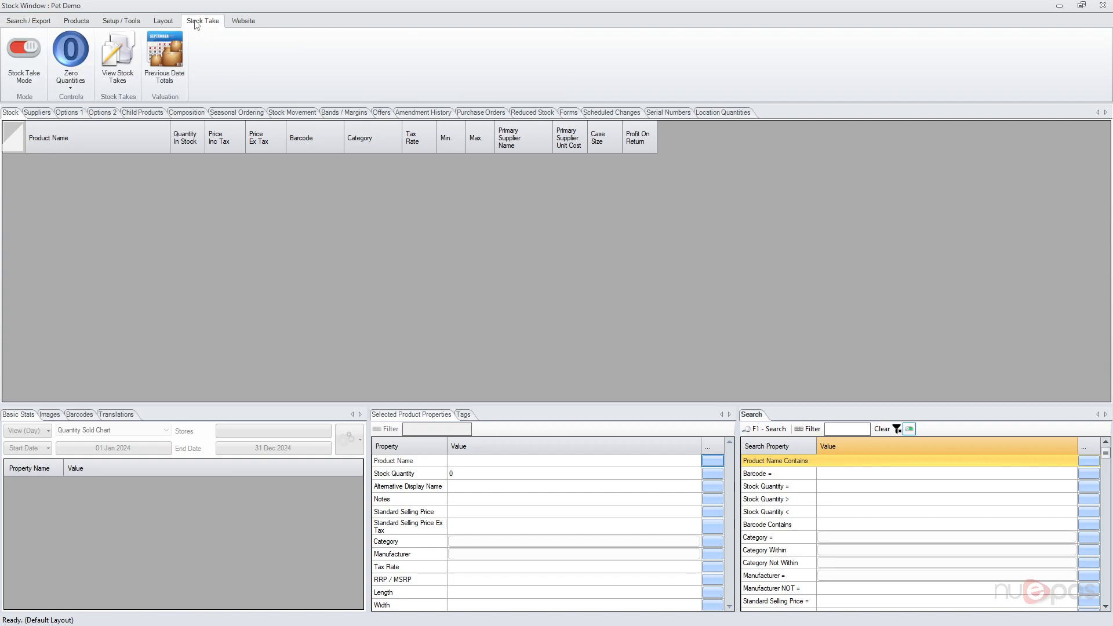
click(31, 77)
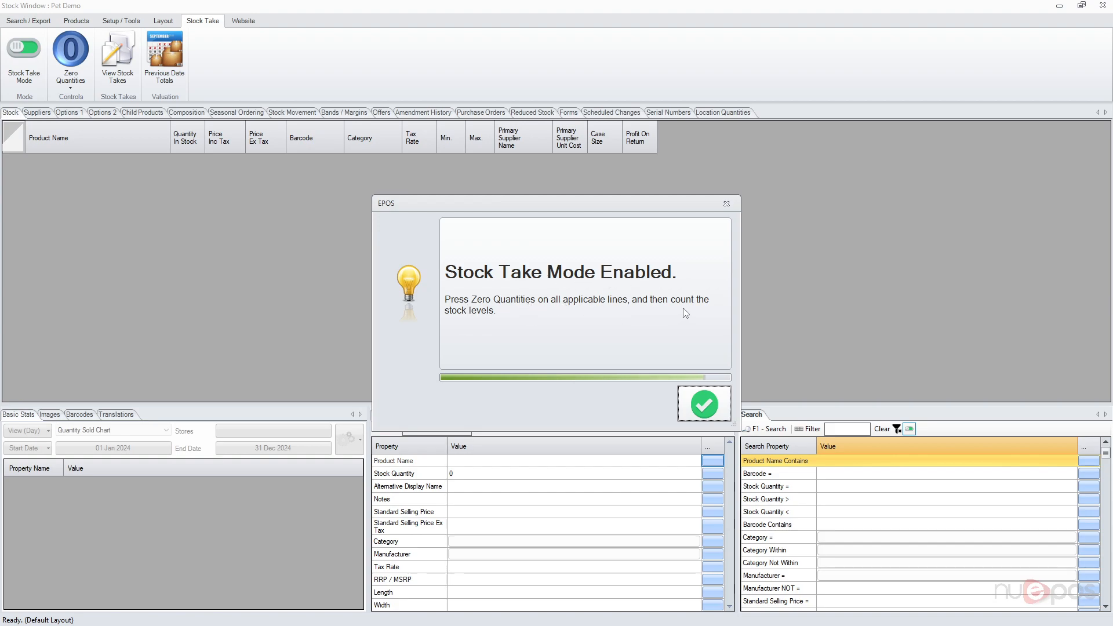
click(703, 406)
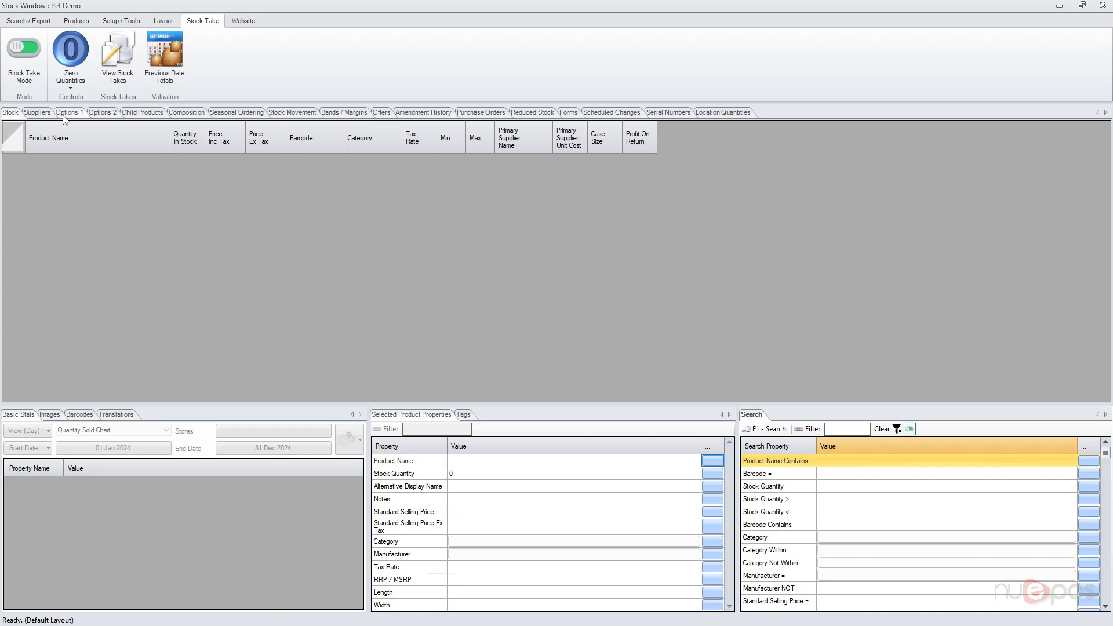
Zero all stock quantities across the system.
click(71, 89)
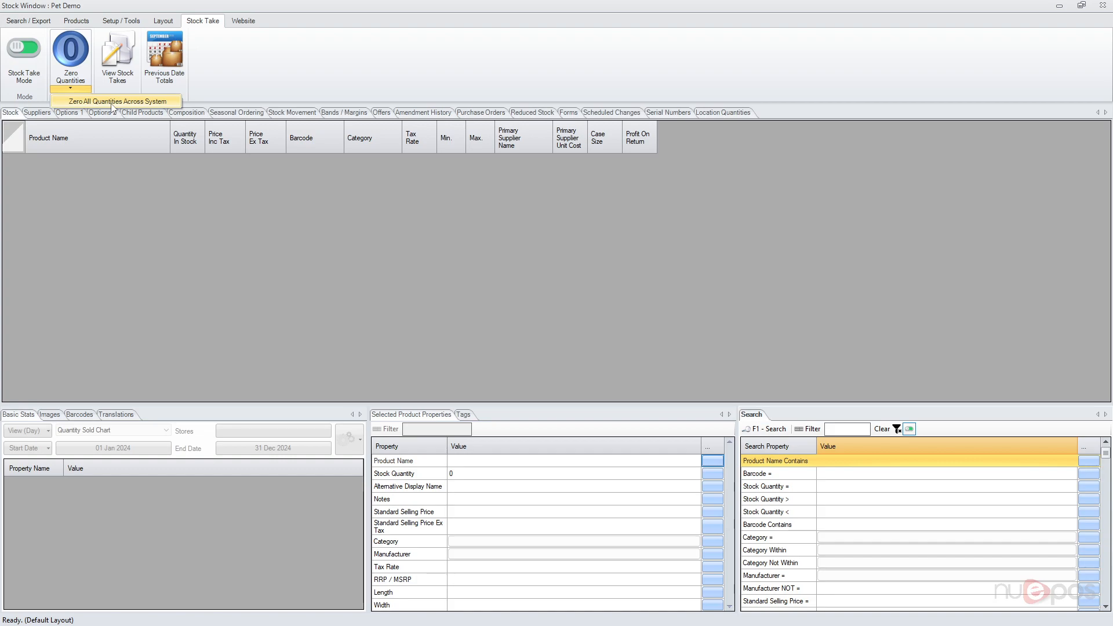
click(119, 103)
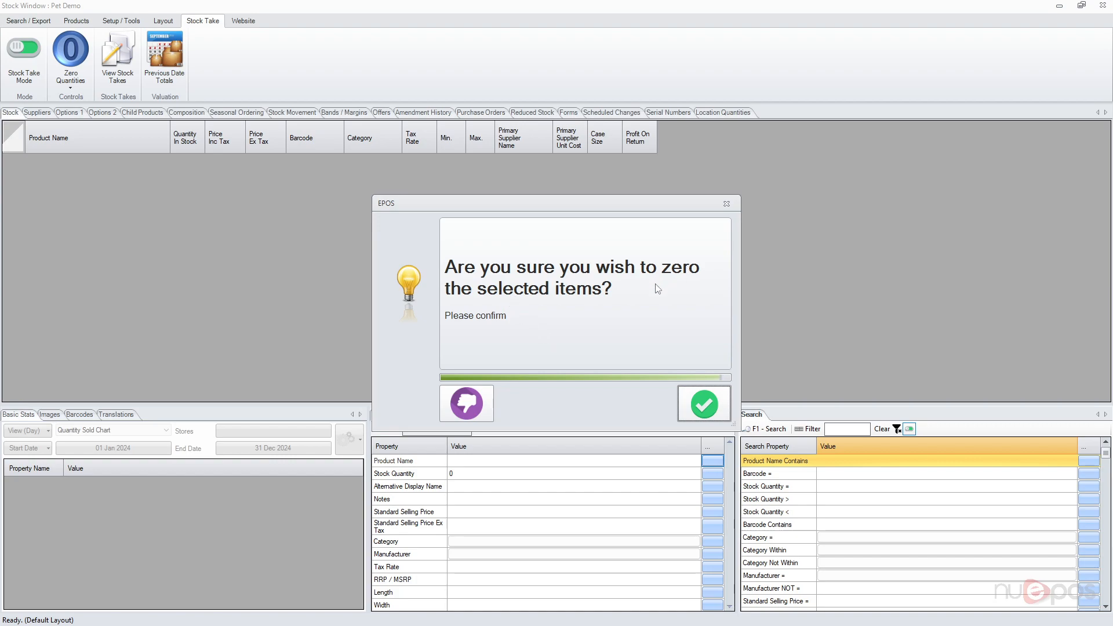
click(696, 405)
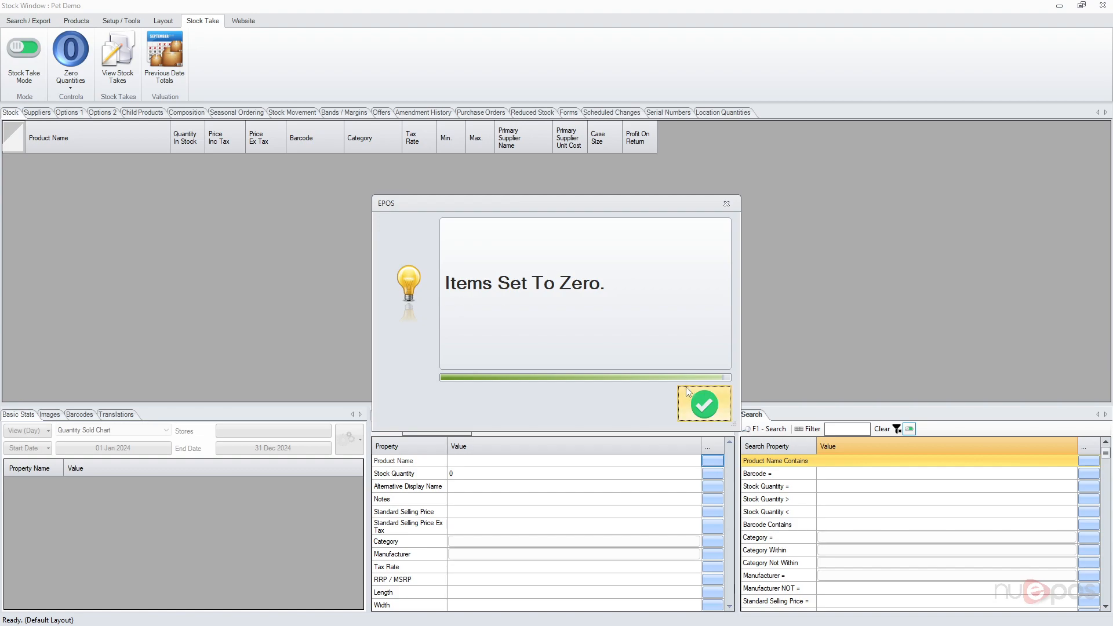
click(690, 401)
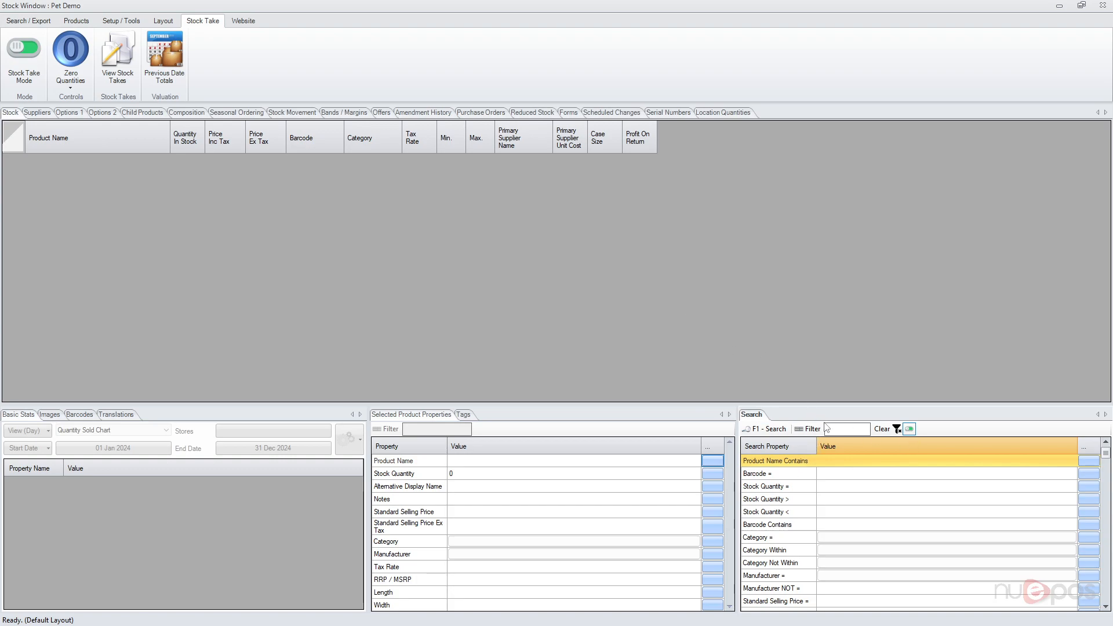
Search for products whose name contains "test".
click(840, 462)
text(t)
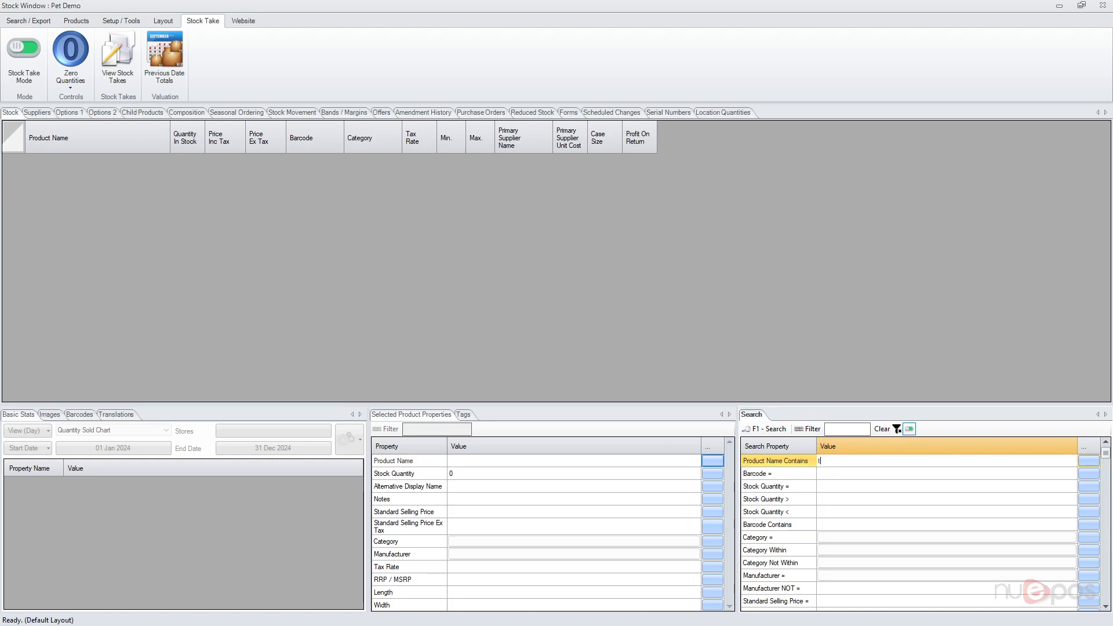
text(est)
key(Return)
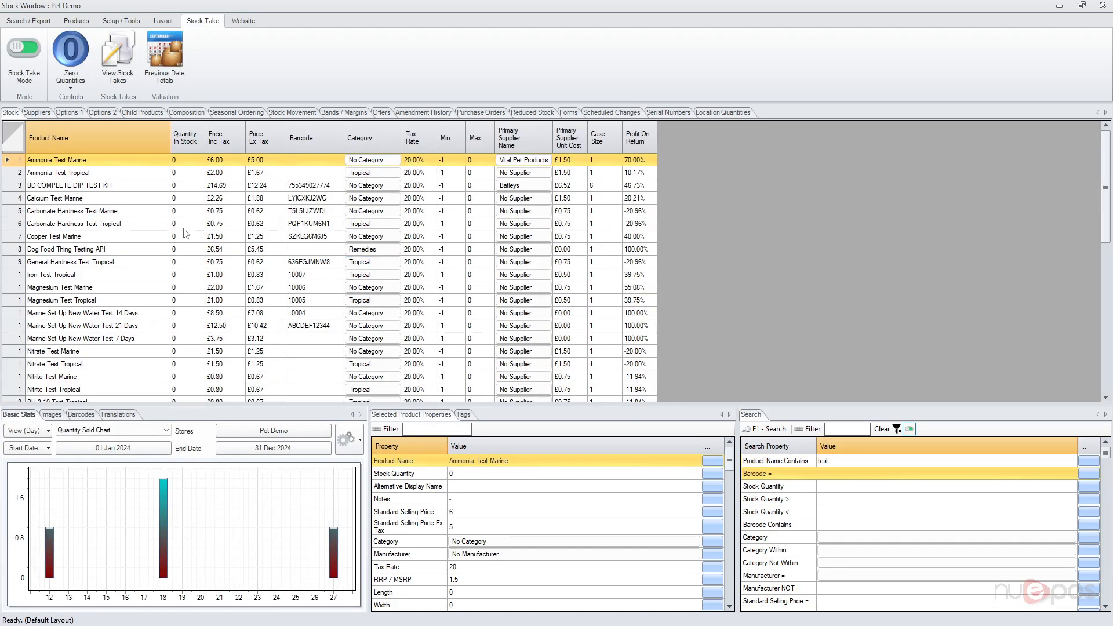
Enter counted stock quantities 3, 2, 4 and 6 for Carbonate Hardness Test Tropical through General Hardness Test Tropical.
click(183, 228)
text(3)
key(Return)
text(2)
key(Return)
text(4)
key(Return)
text(6)
key(Return)
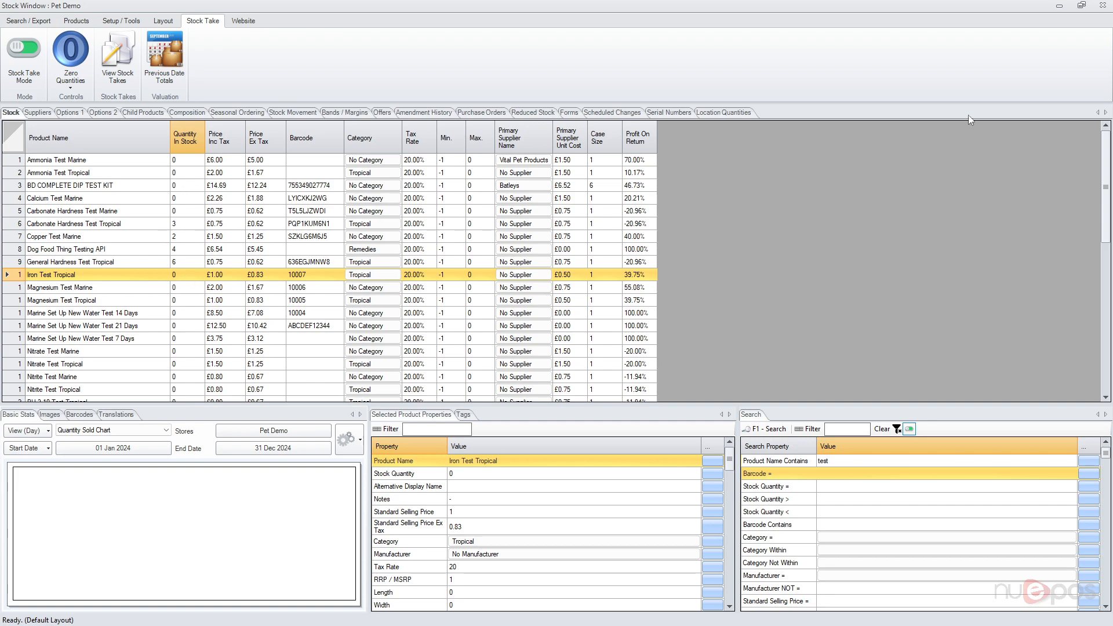
Close the Stock Manager, then open and exit the Sales screen.
click(1102, 6)
click(1091, 81)
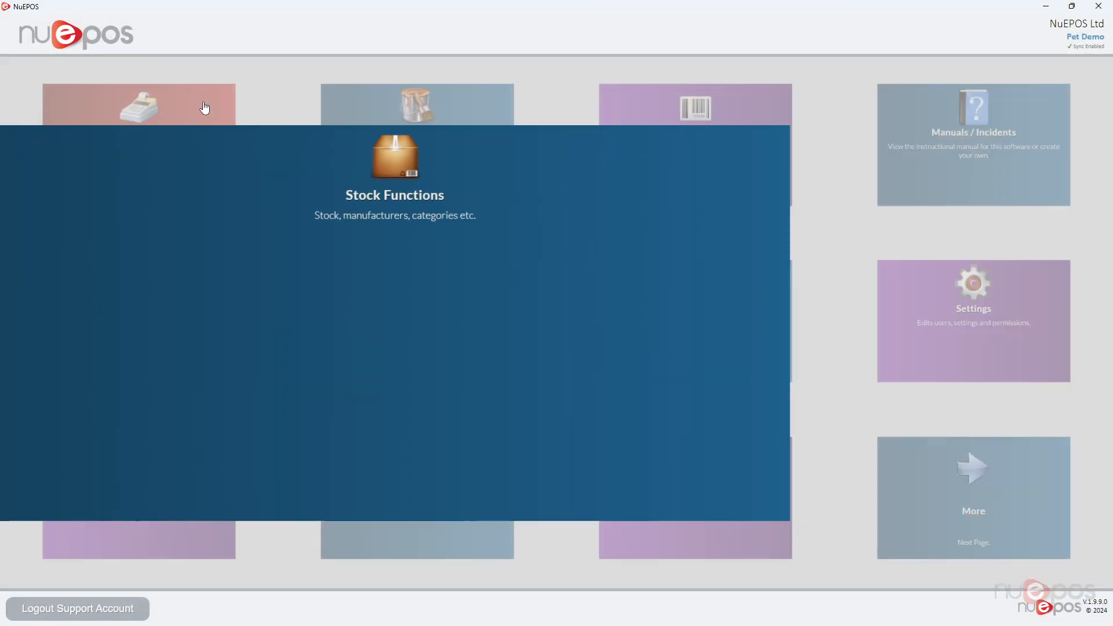
click(140, 116)
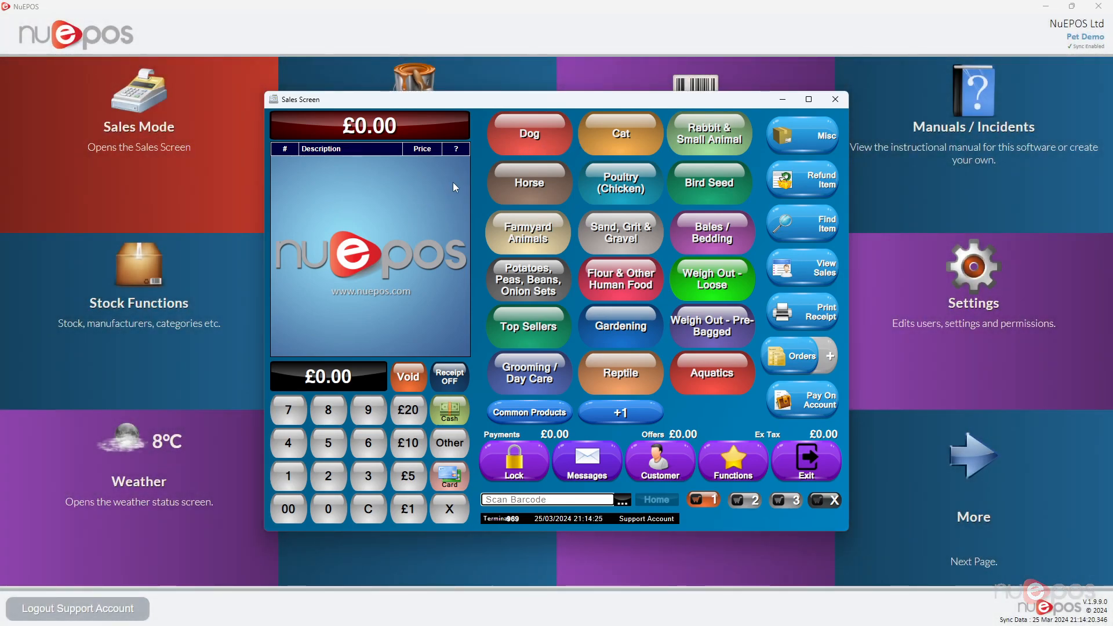
click(823, 453)
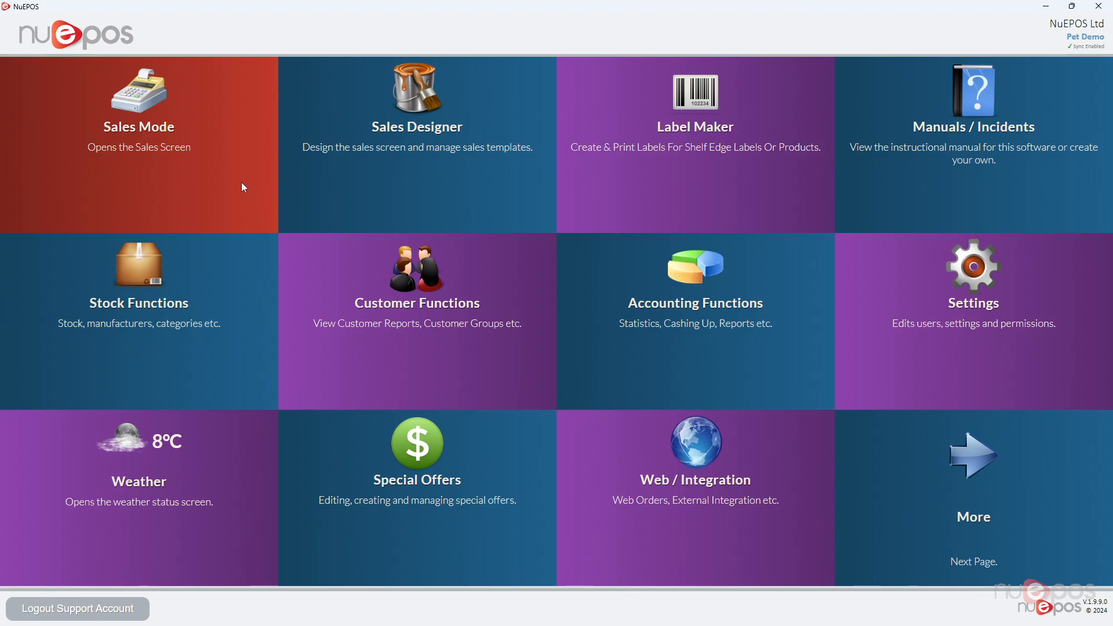
Reopen the Stock Manager and switch Stock Take Mode off, naming the stock take "25Th March 2024" and declining remirroring.
click(174, 291)
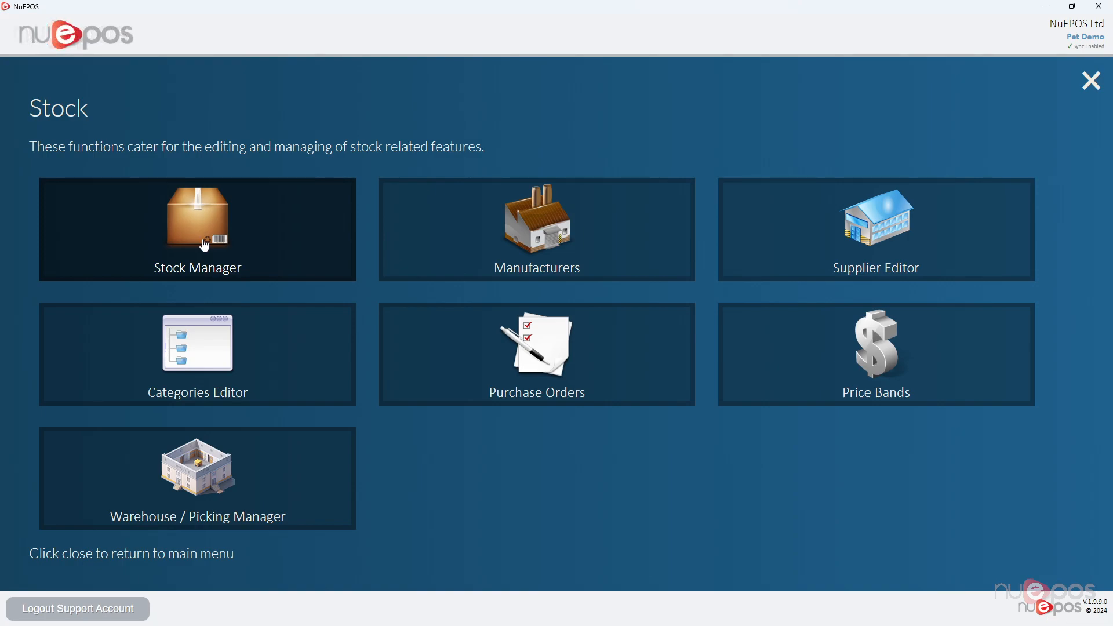
click(204, 247)
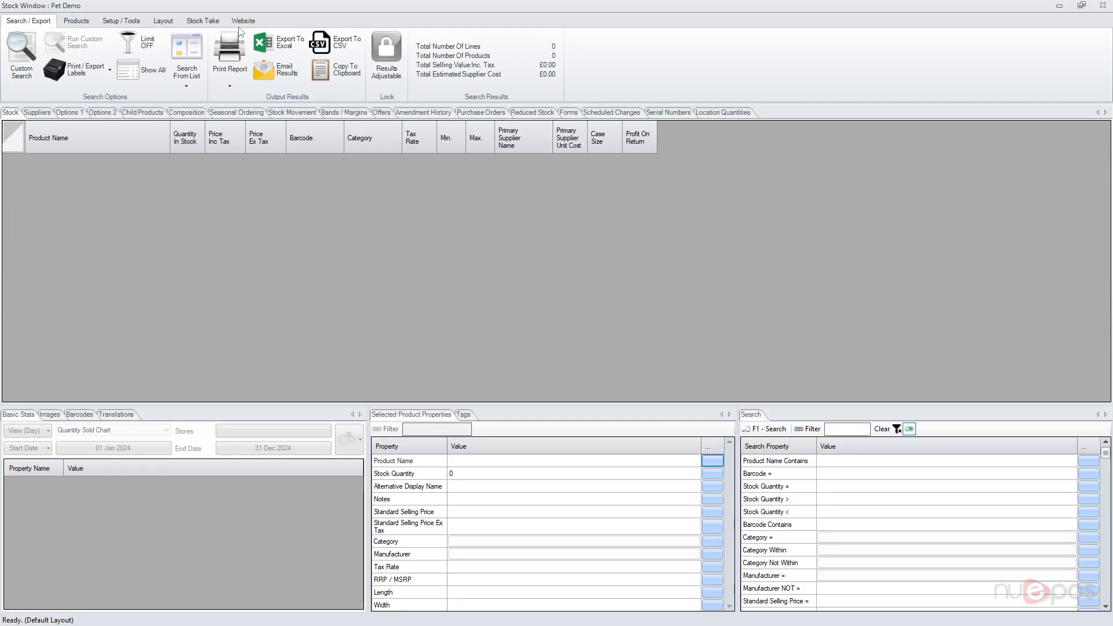
click(242, 20)
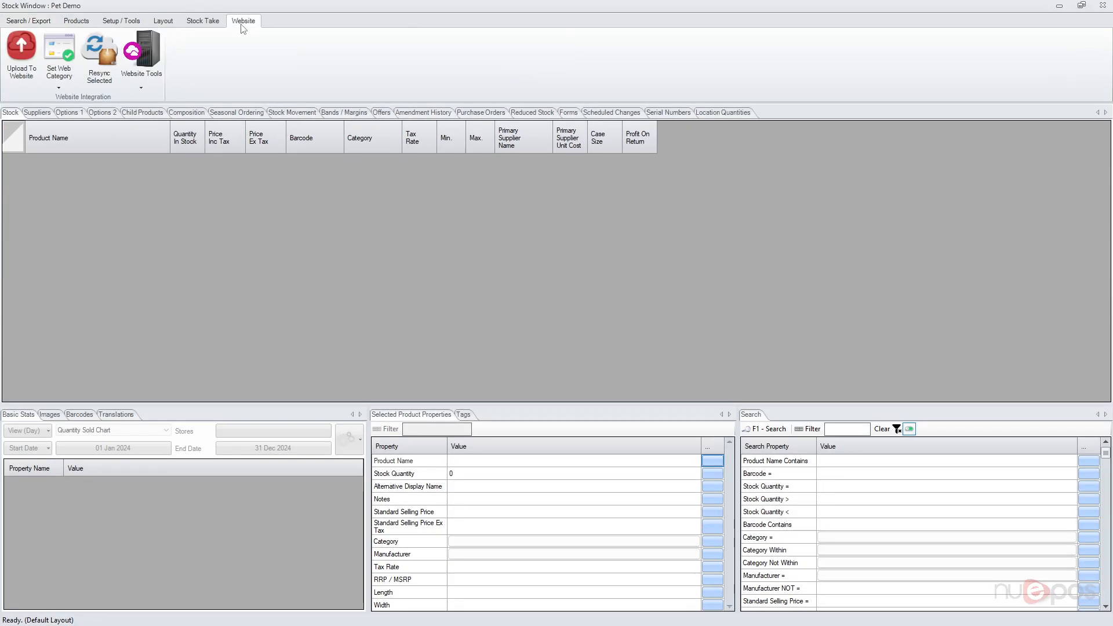
click(203, 20)
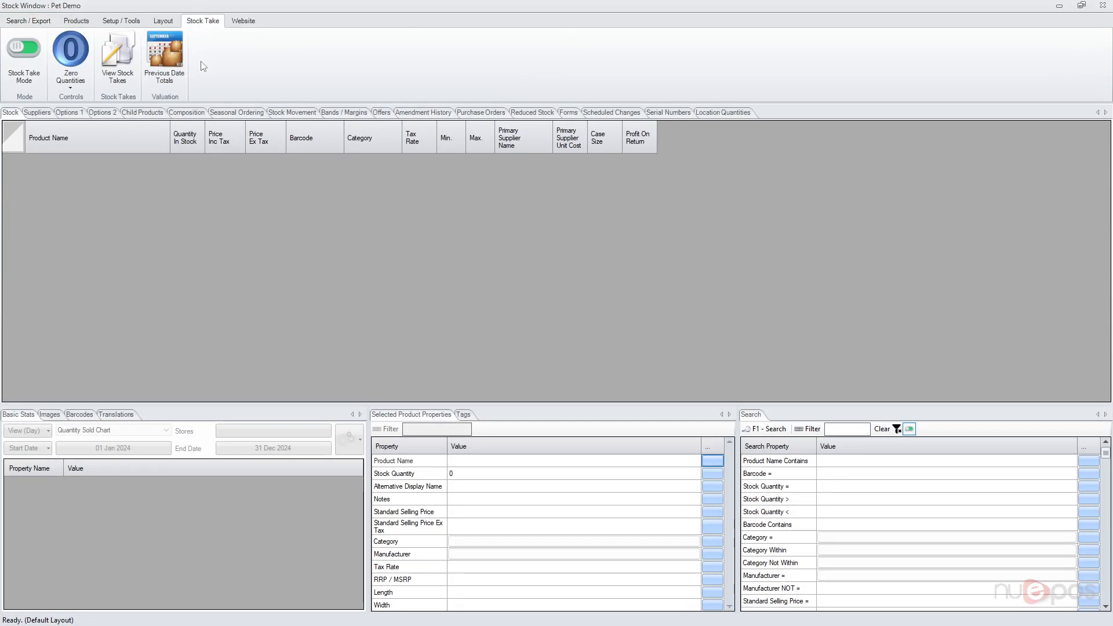
click(27, 66)
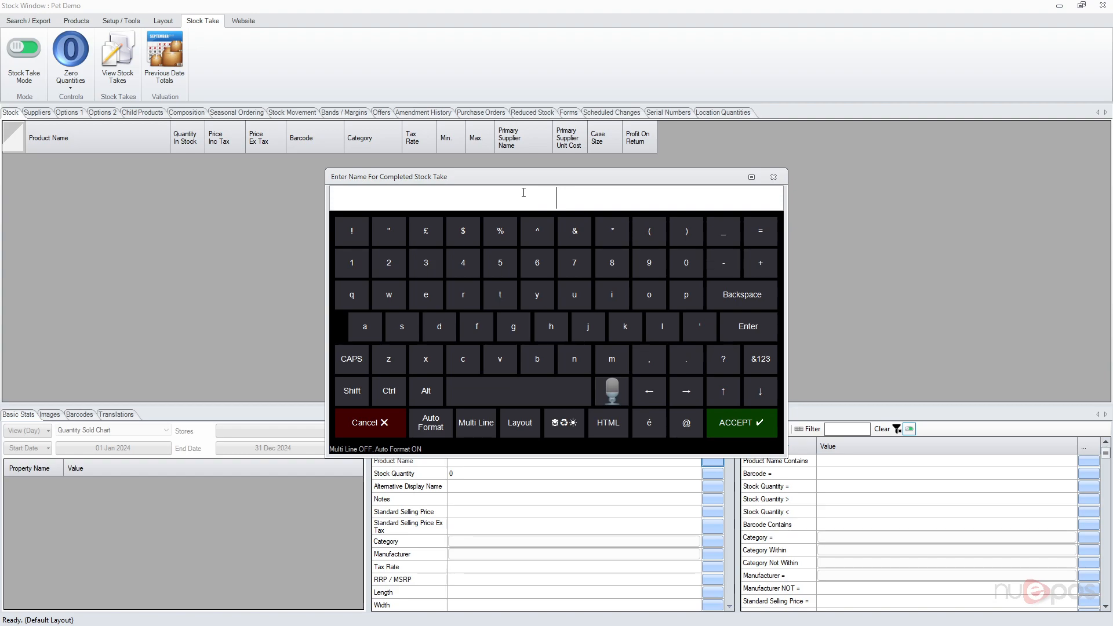
text(25Th March 2024)
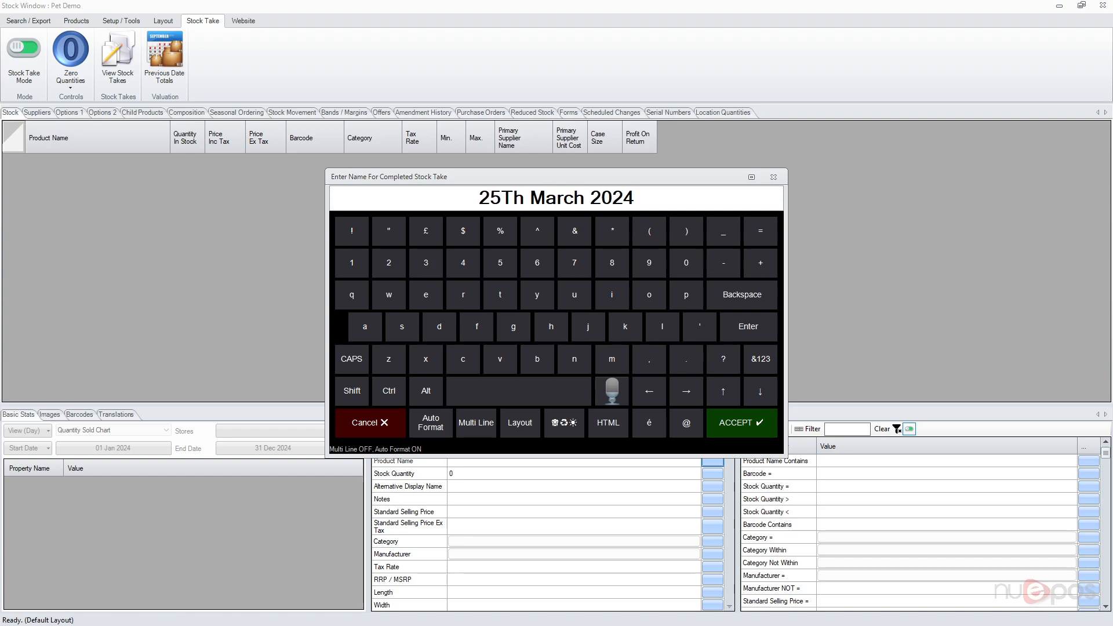
key(Return)
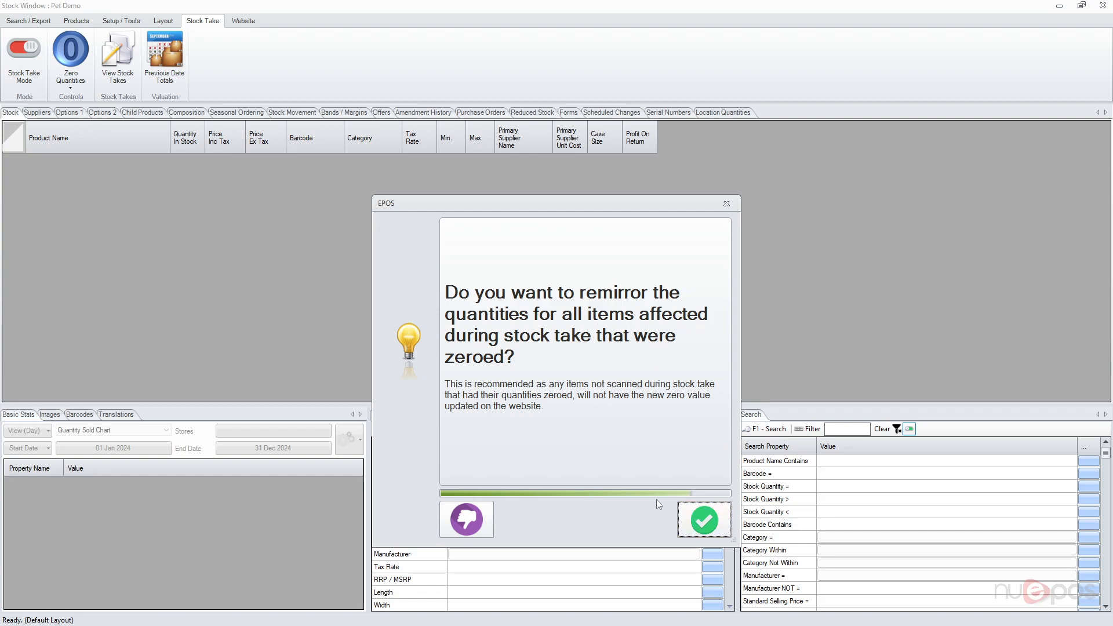
click(460, 516)
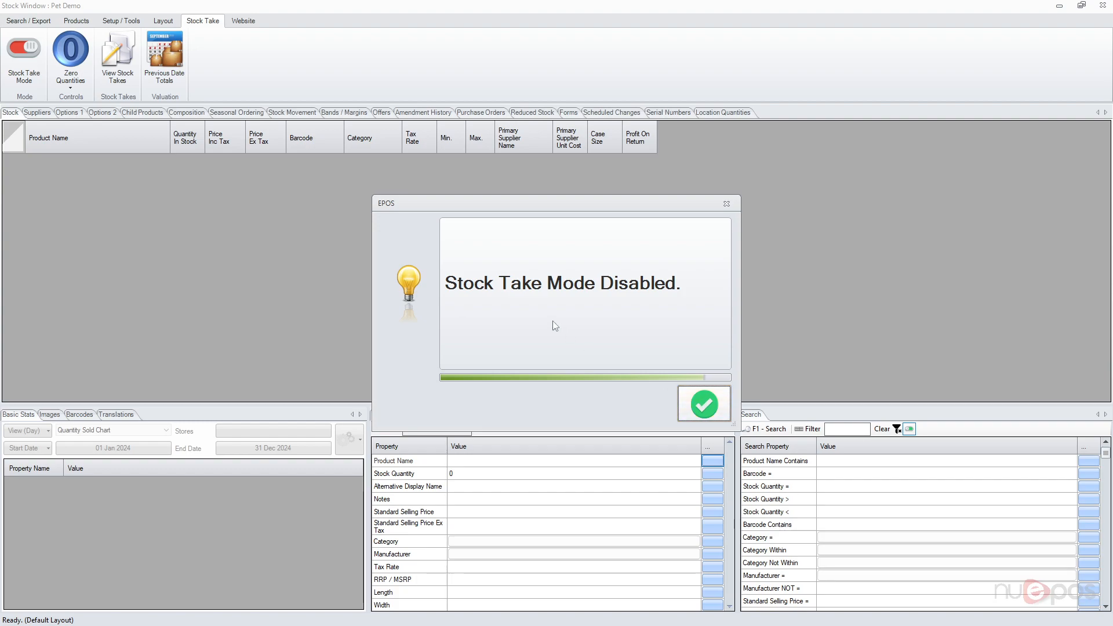
click(722, 410)
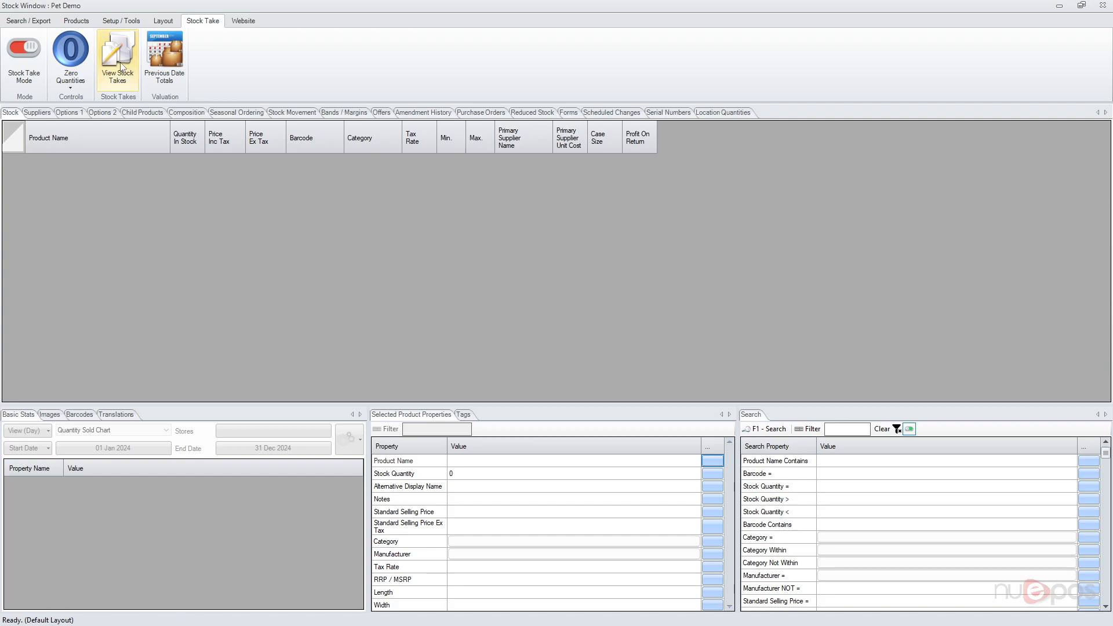
Open the results of the 25Th March 2024 stock take in Standard View.
click(126, 87)
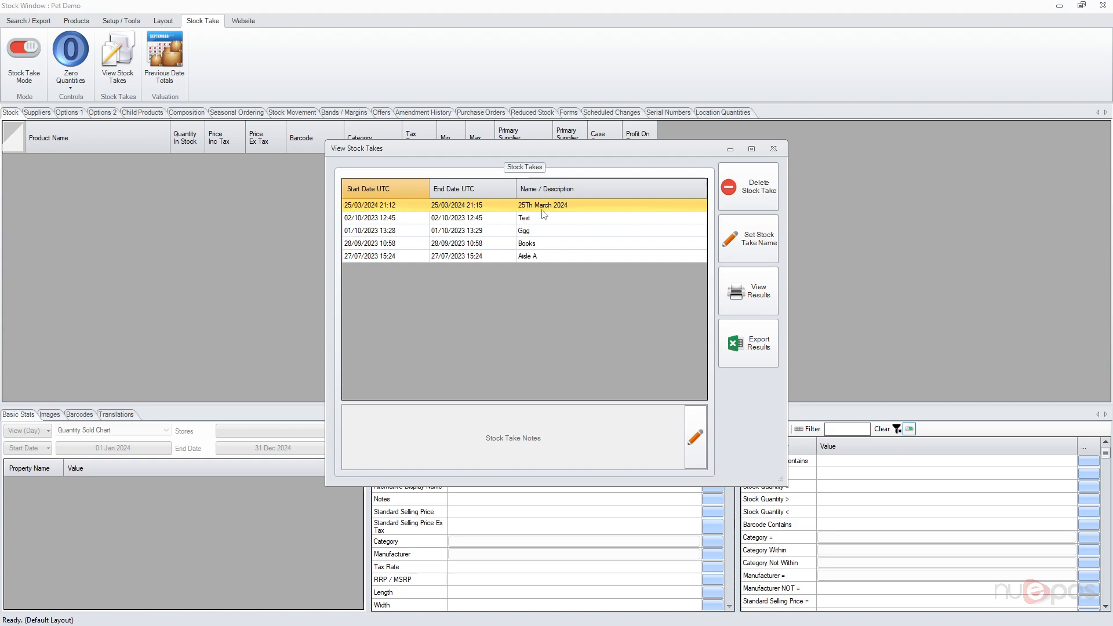
click(745, 297)
click(496, 220)
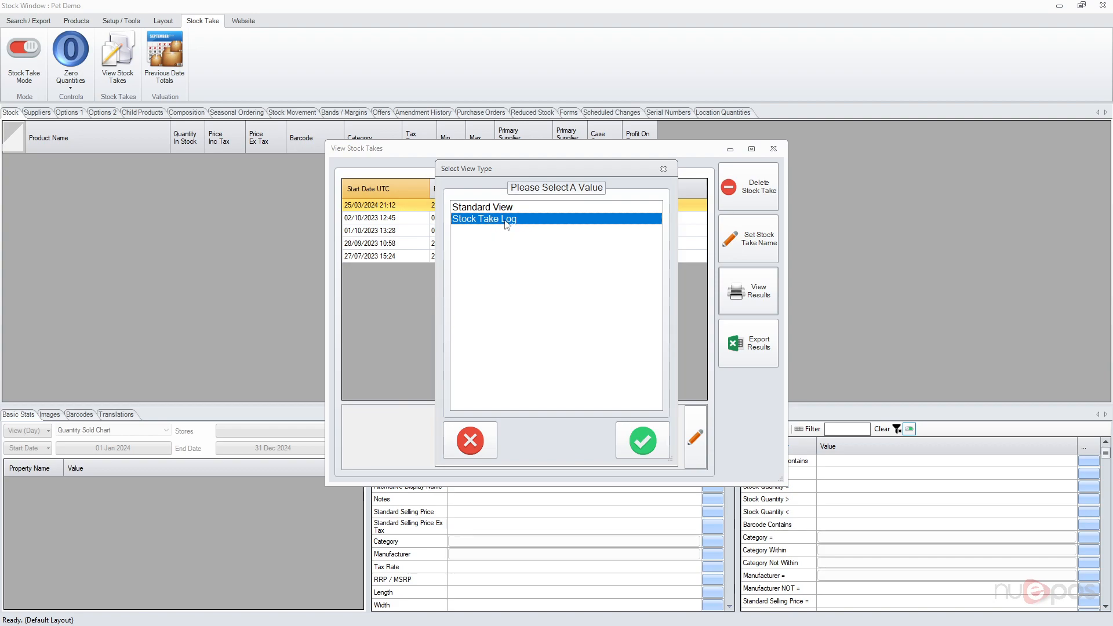
click(510, 207)
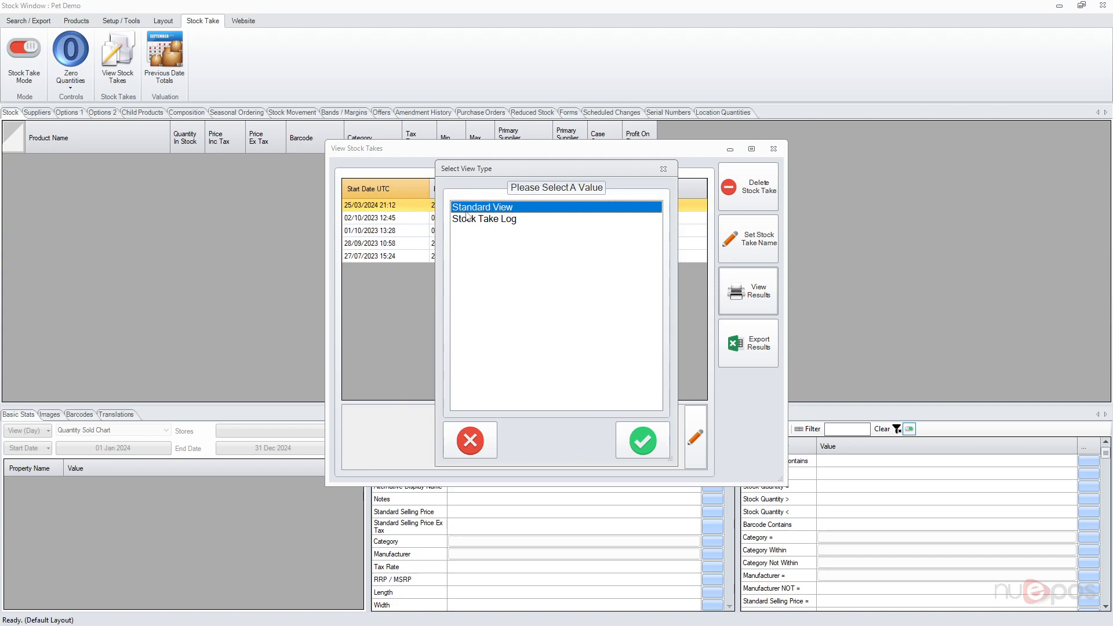
click(637, 442)
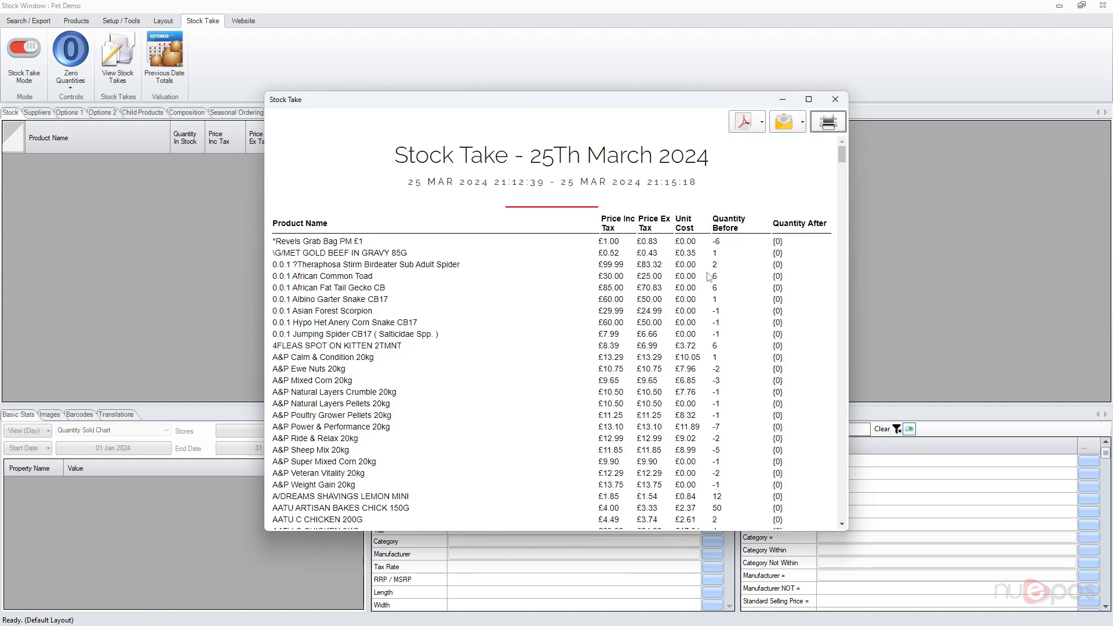
Examine the before and after quantities listed in the stock take report.
drag(717, 241, 728, 284)
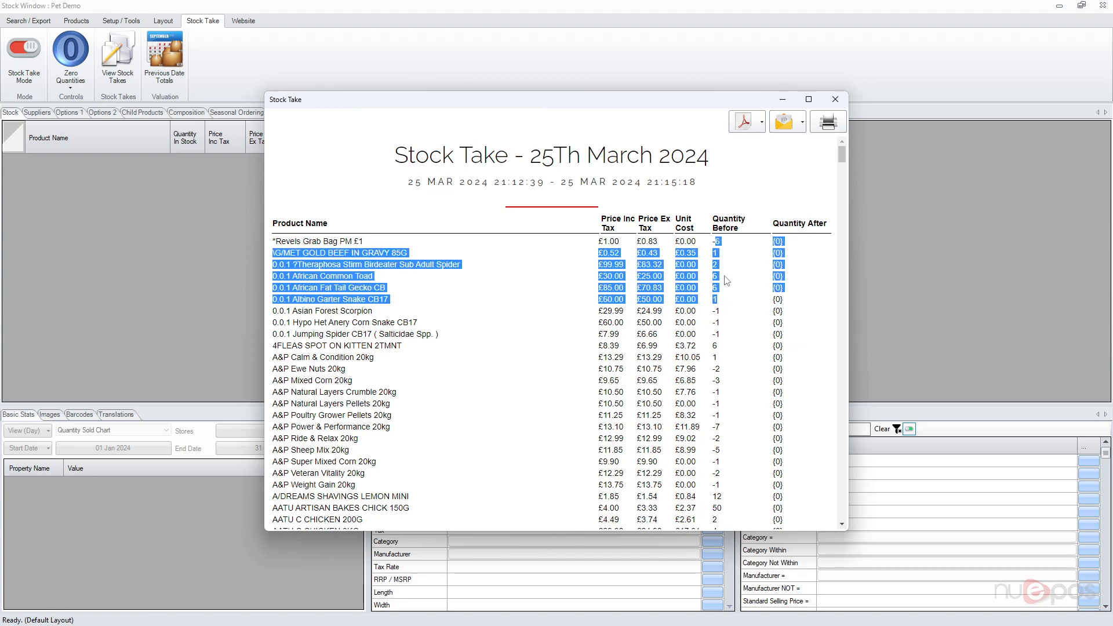
click(723, 271)
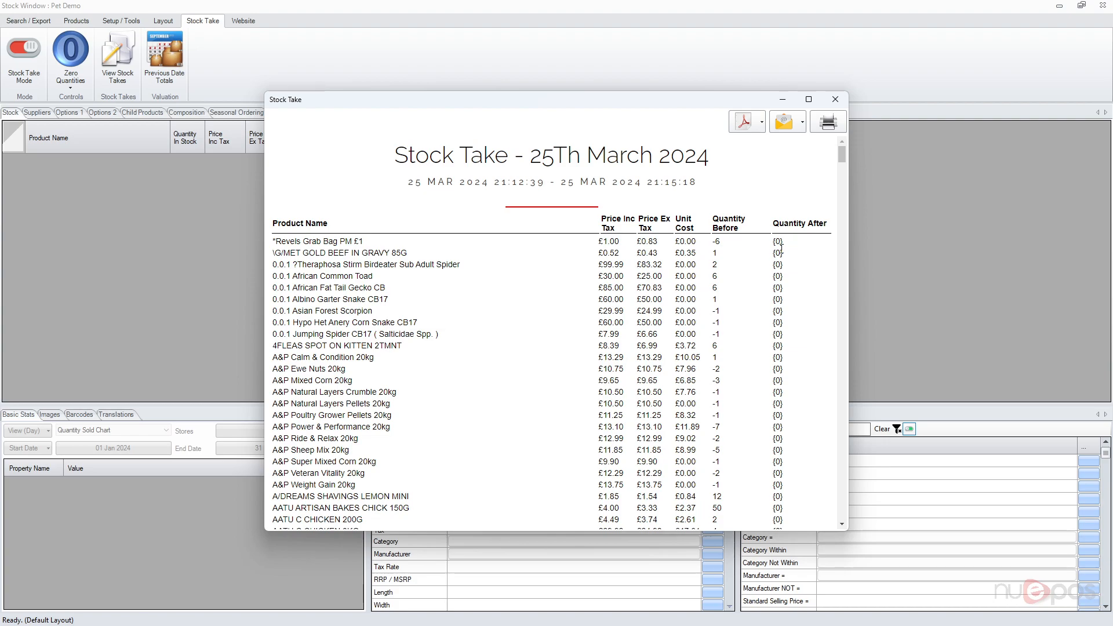
scroll(796, 289, down, 3)
scroll(795, 290, down, 5)
drag(840, 172, 837, 521)
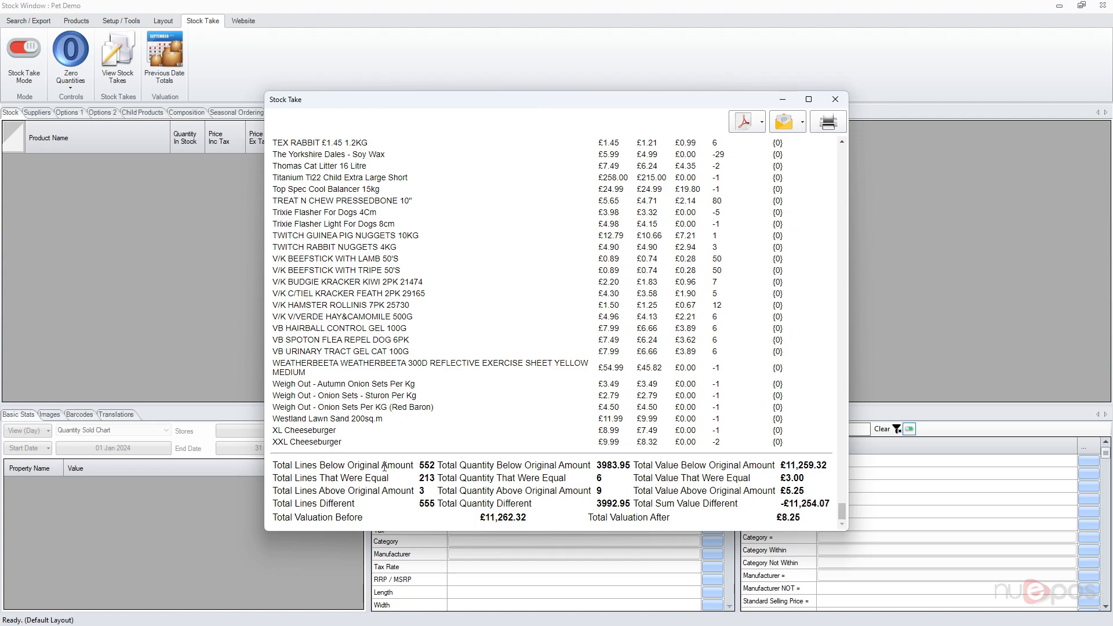
Examine the summary totals and valuations at the end of the stock take report.
drag(377, 465, 442, 490)
click(435, 467)
click(304, 488)
click(437, 492)
drag(286, 502, 434, 506)
click(432, 506)
drag(291, 517, 812, 522)
click(542, 523)
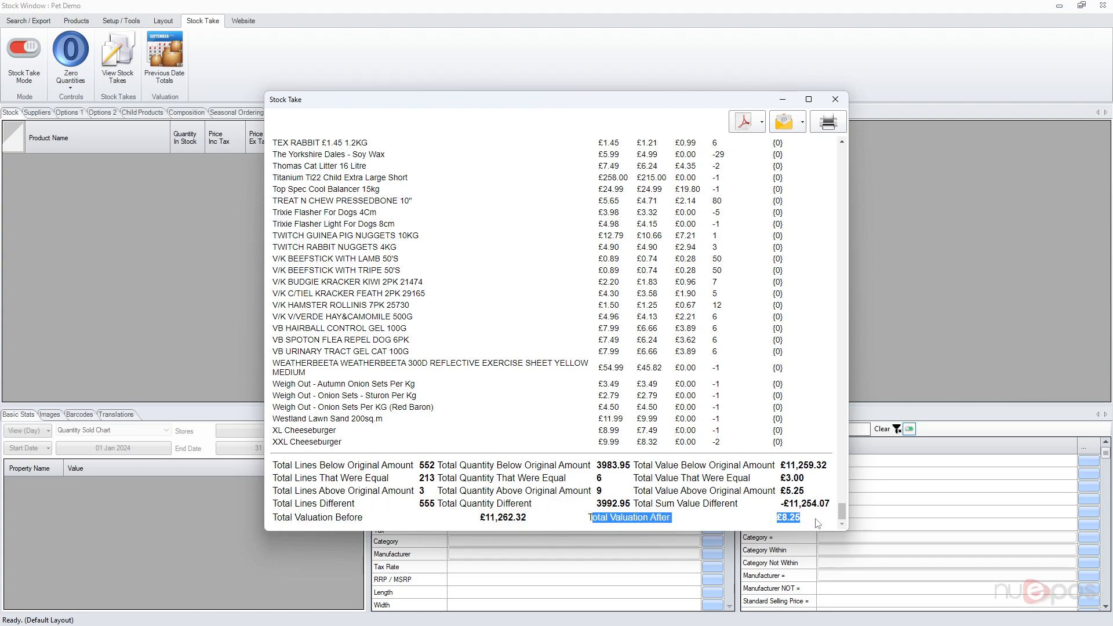
click(814, 525)
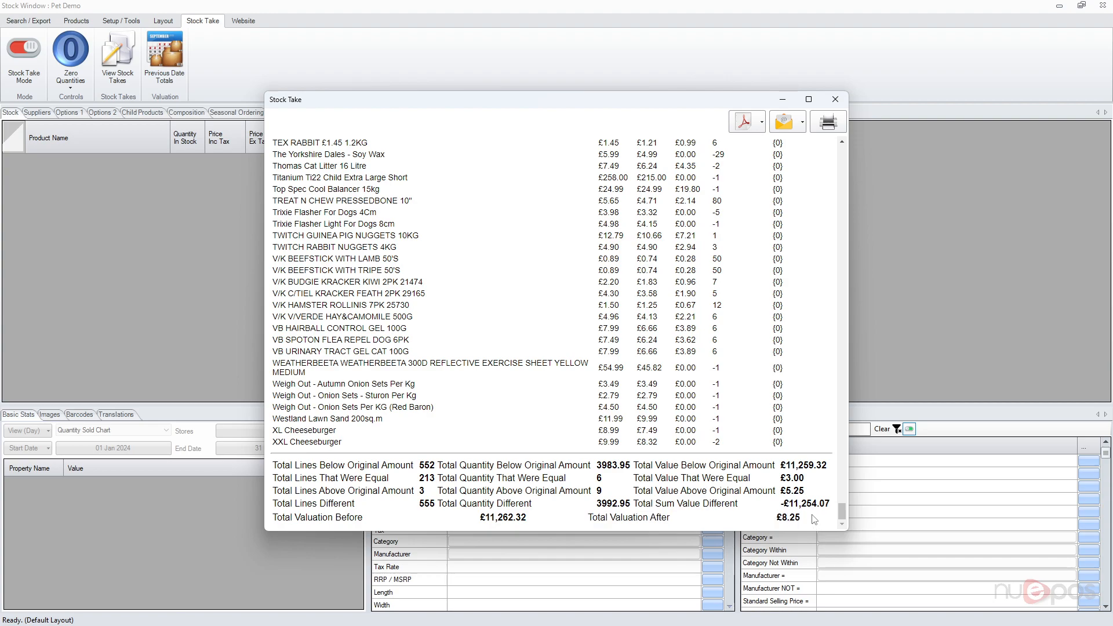
drag(842, 511, 827, 150)
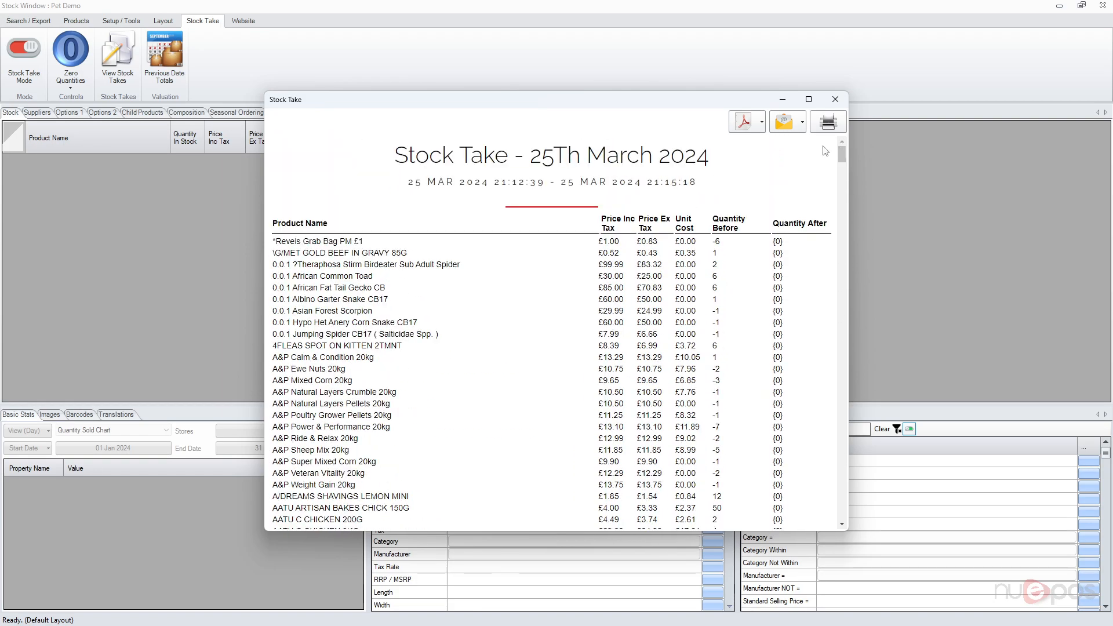
Close the stock take report windows and search the stock list for products whose name contains "test".
click(843, 101)
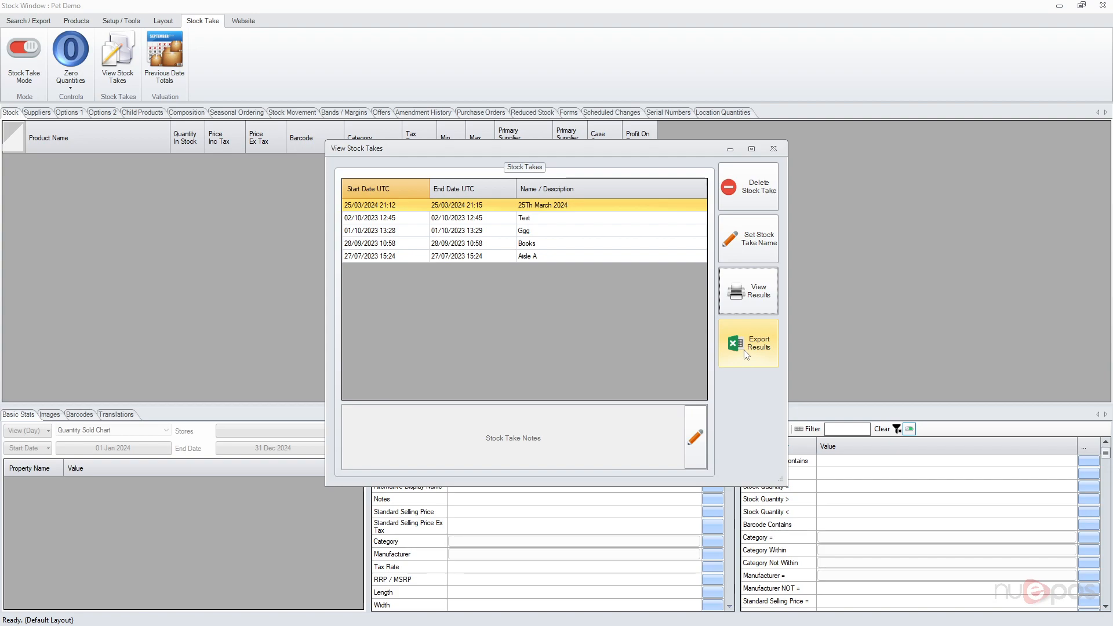
click(773, 148)
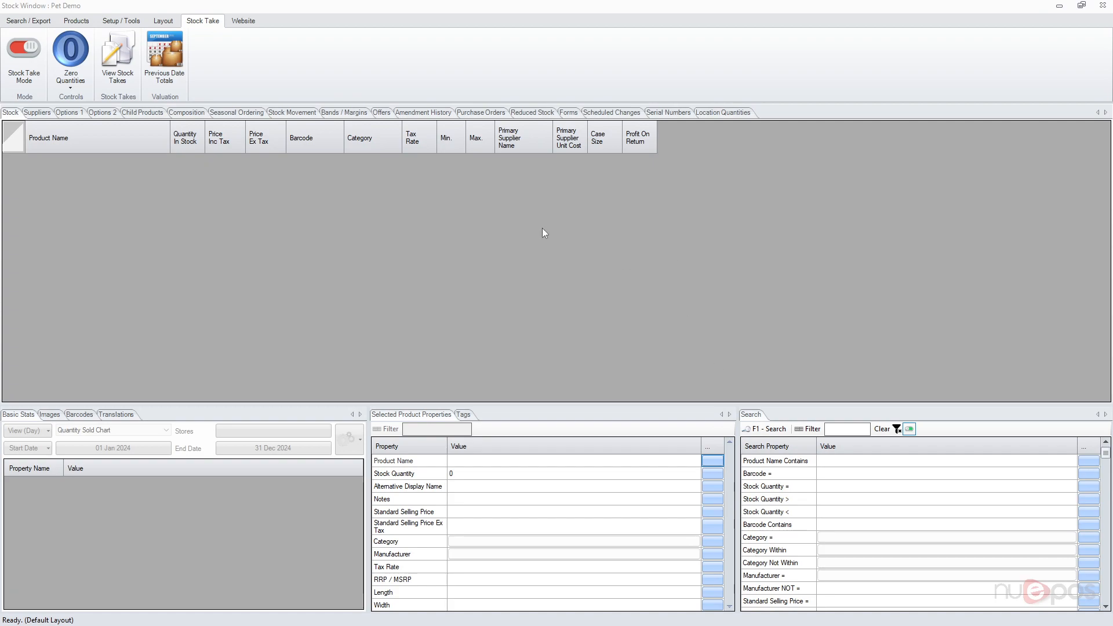
click(37, 21)
click(884, 462)
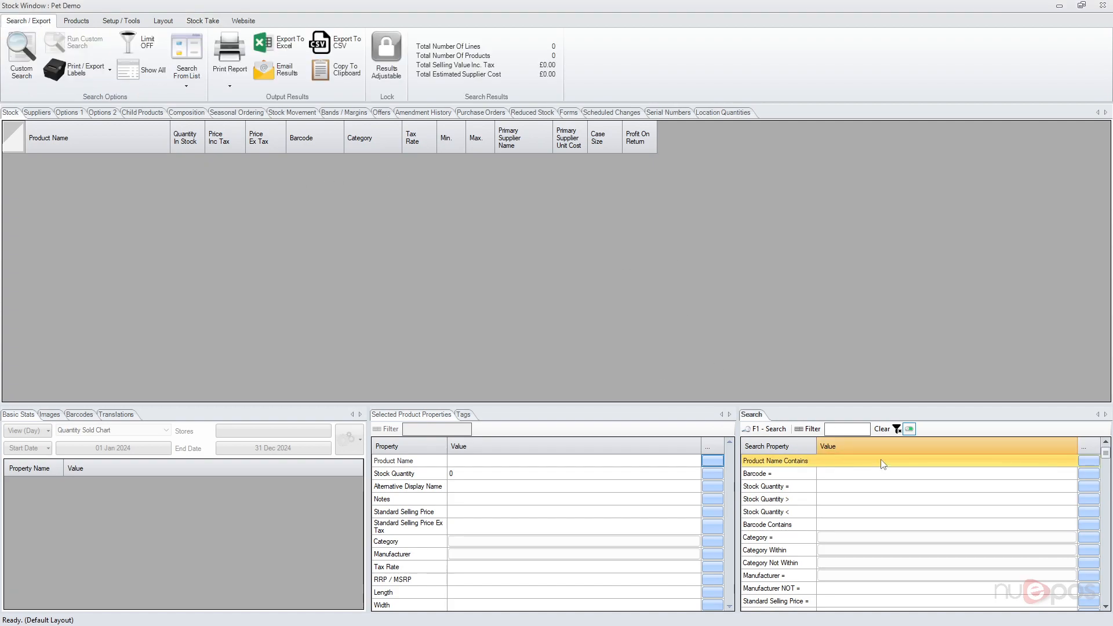
text(test)
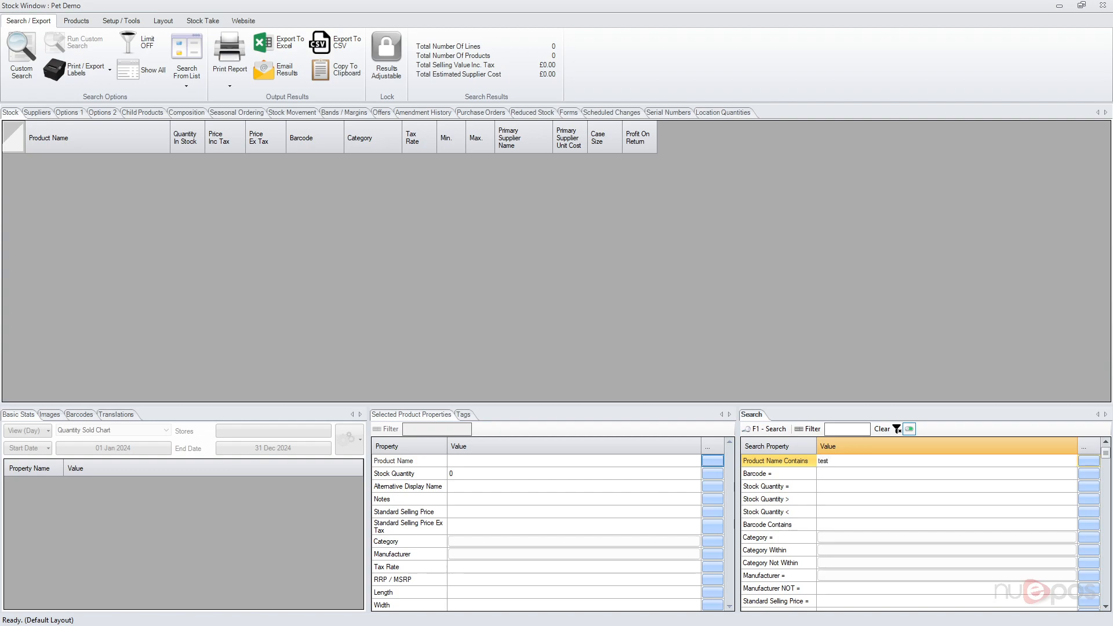
key(Return)
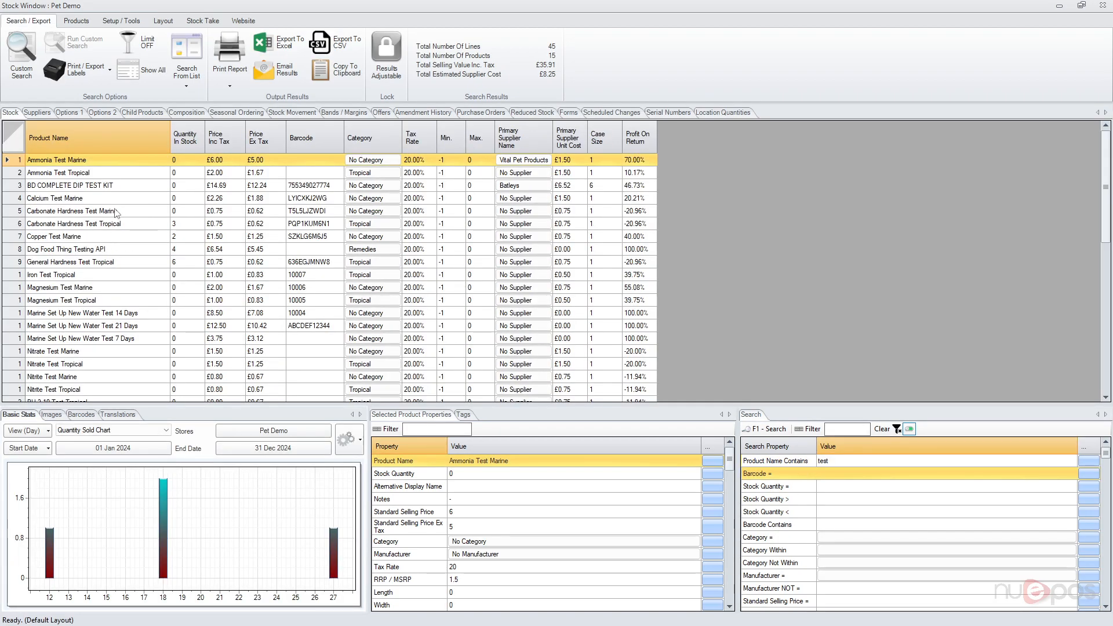
Select the test products from Ammonia Test Marine to Marine Set Up New Water Test 21 Days and enable Stock Take Mode.
shift+click(115, 327)
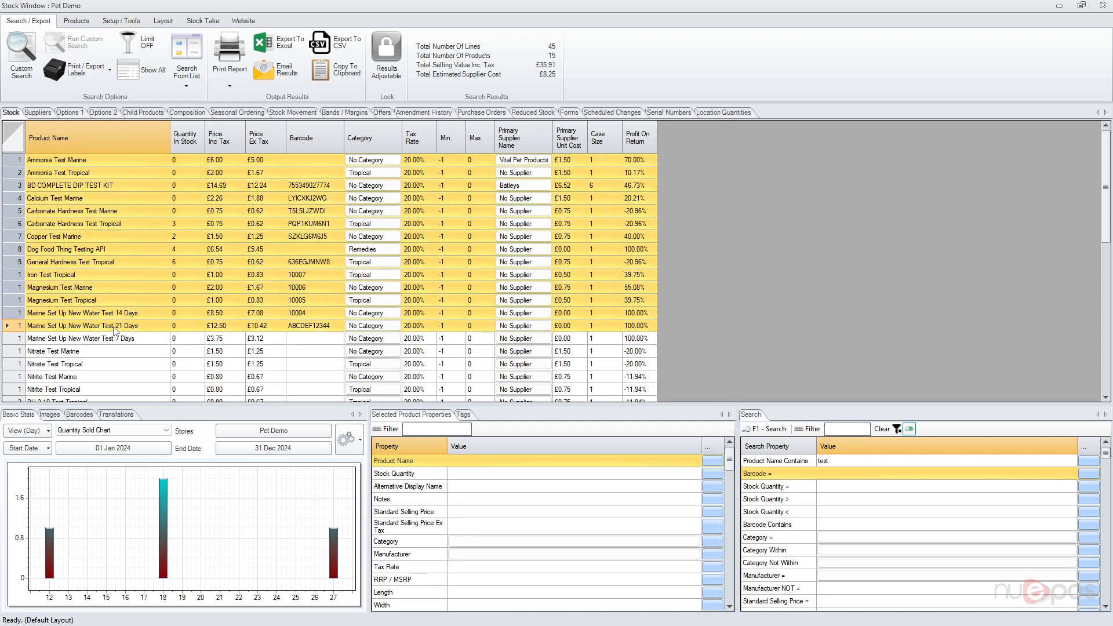
click(203, 21)
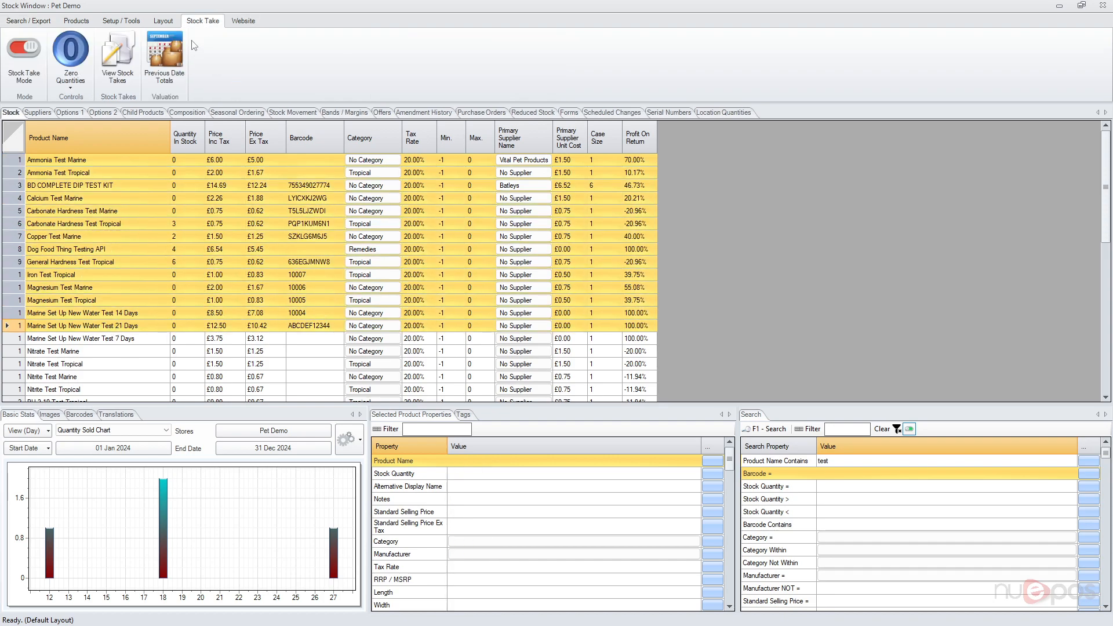
click(34, 60)
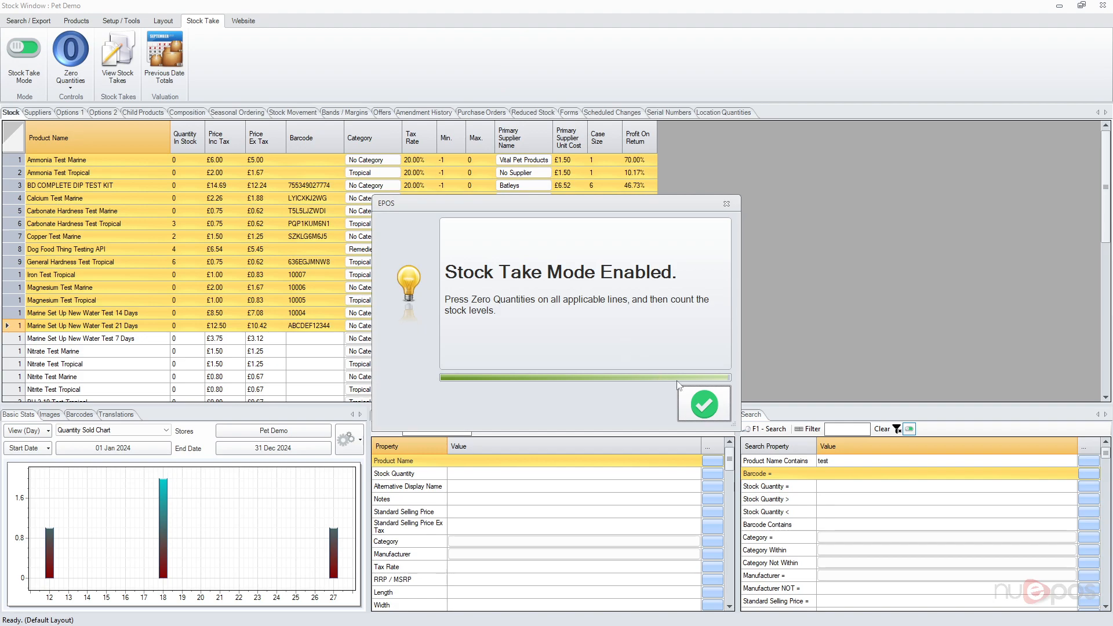
click(704, 404)
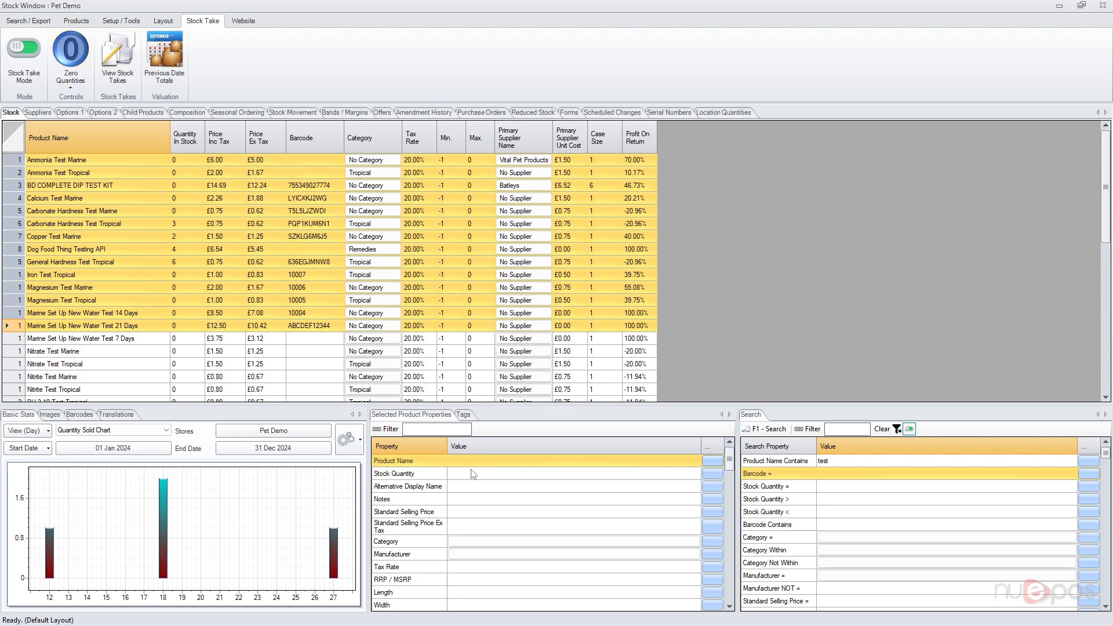
Zero the stock quantities of the selected products.
click(77, 60)
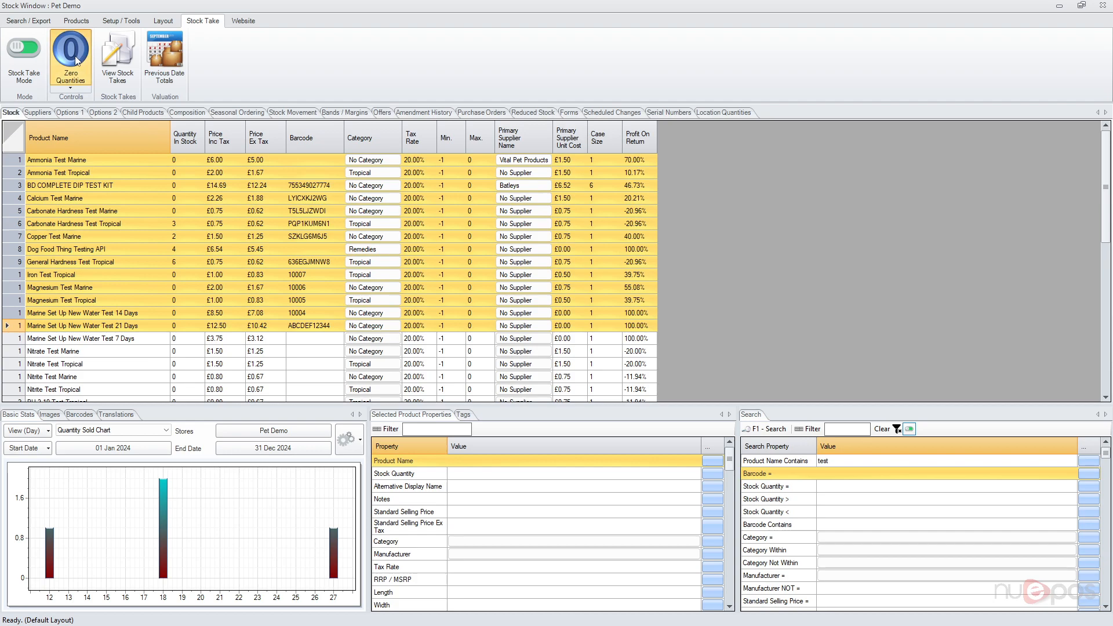
click(701, 410)
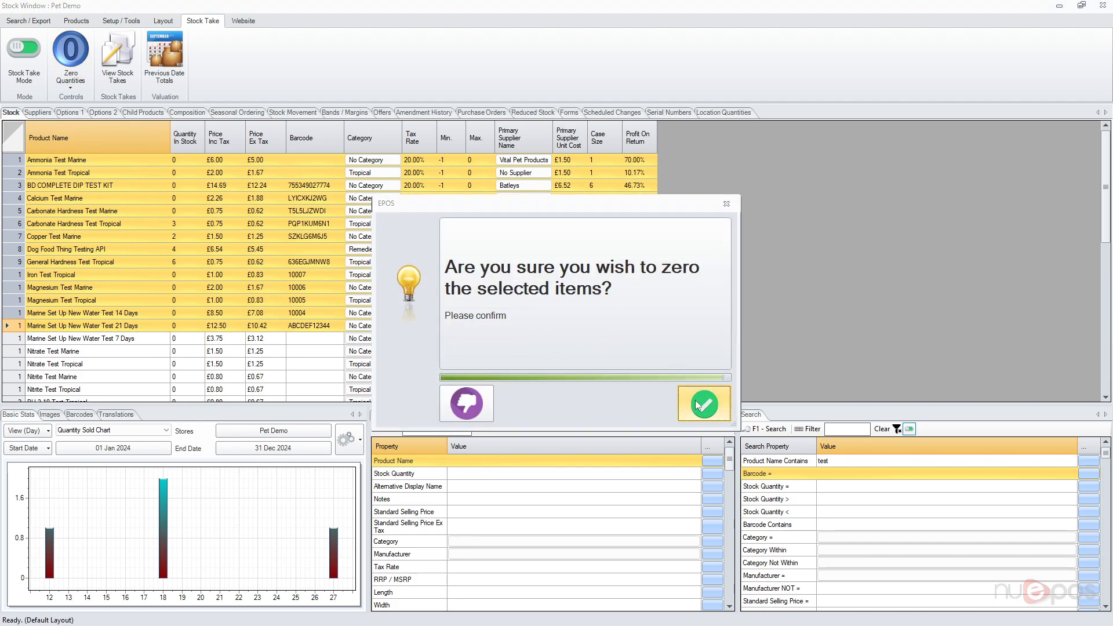
click(693, 400)
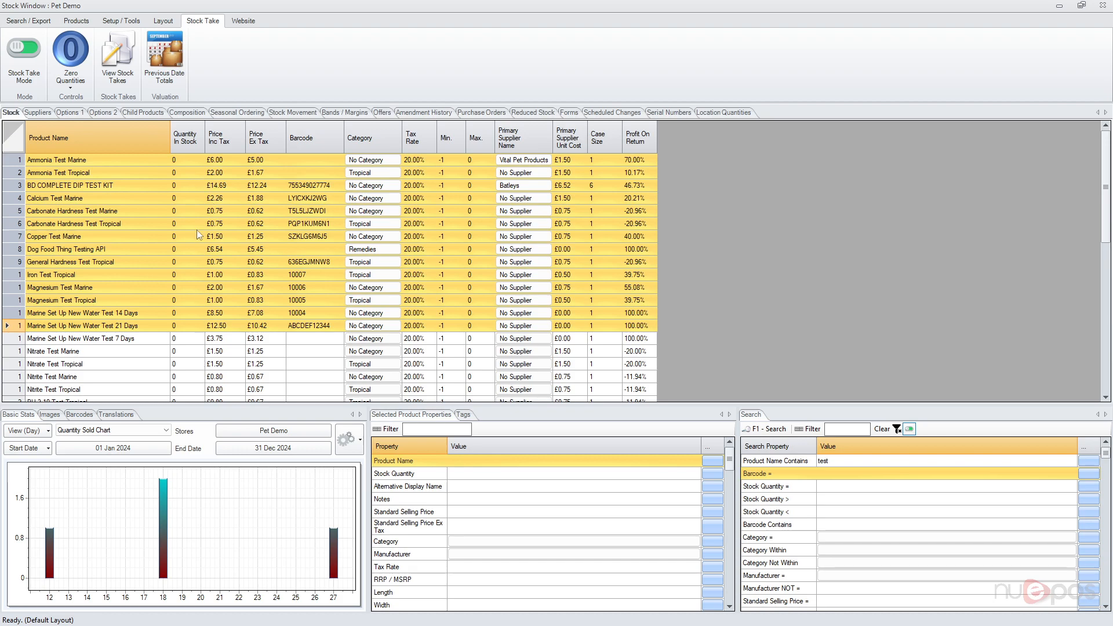
Enter counted quantities 1 to 6 for Carbonate Hardness Test Marine through Iron Test Tropical.
scroll(214, 307, down, 4)
drag(174, 226, 185, 335)
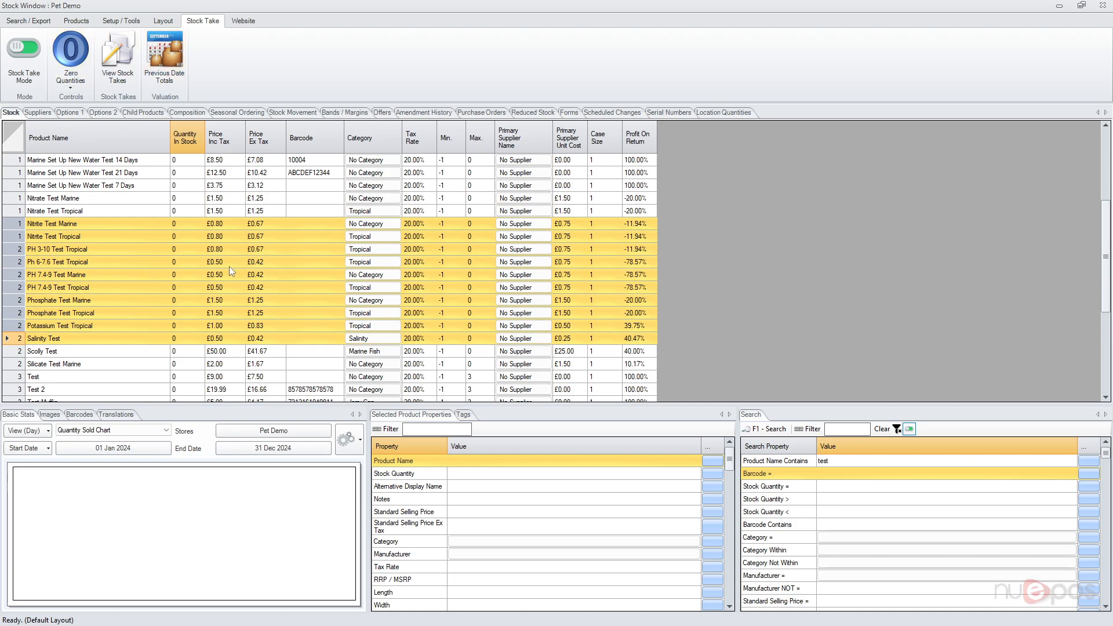
scroll(230, 271, up, 4)
click(184, 217)
text(1)
key(Return)
text(2)
key(Return)
text(3)
key(Return)
text(4)
key(Return)
text(5)
key(Return)
text(6)
key(Return)
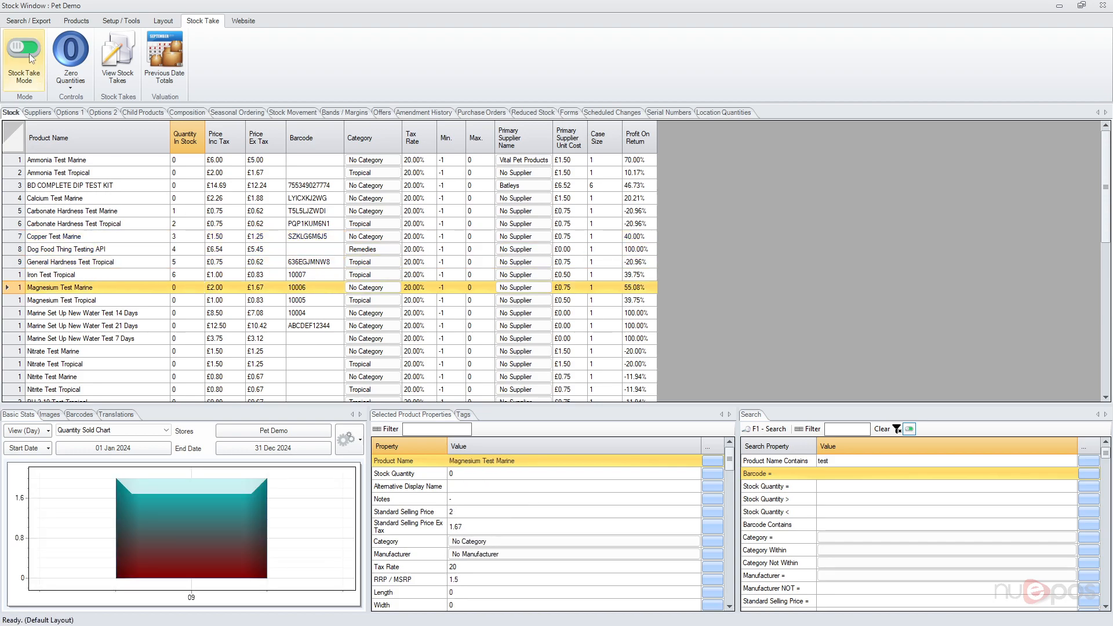
Switch Stock Take Mode off, naming the completed stock take "Selection Of Products" and confirming the prompts.
click(31, 58)
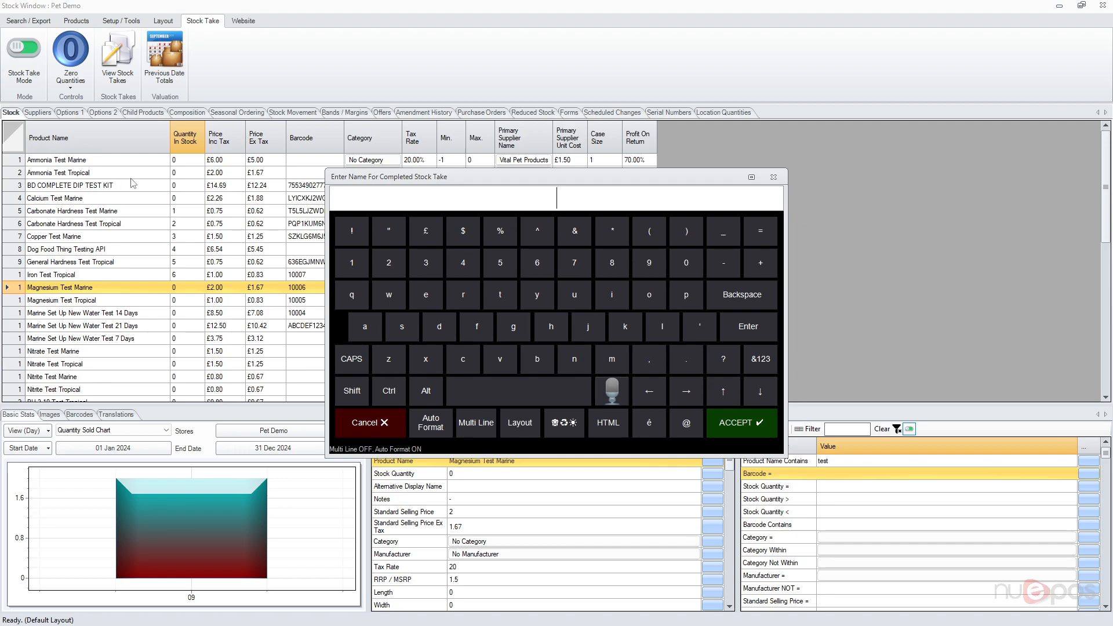
text(Selection)
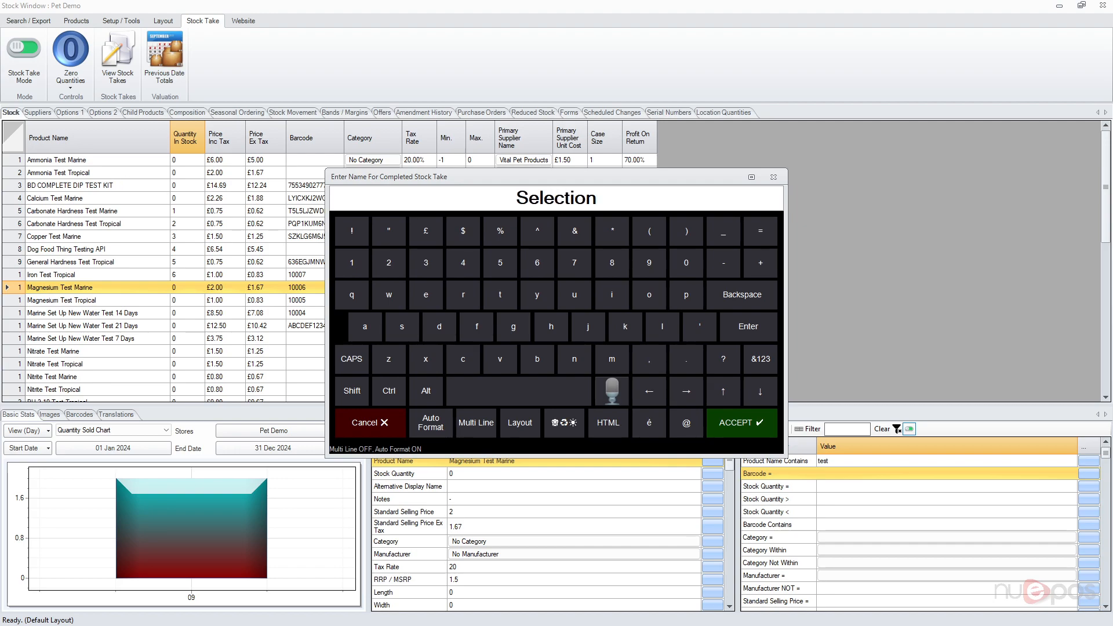
text( Of Products)
key(Return)
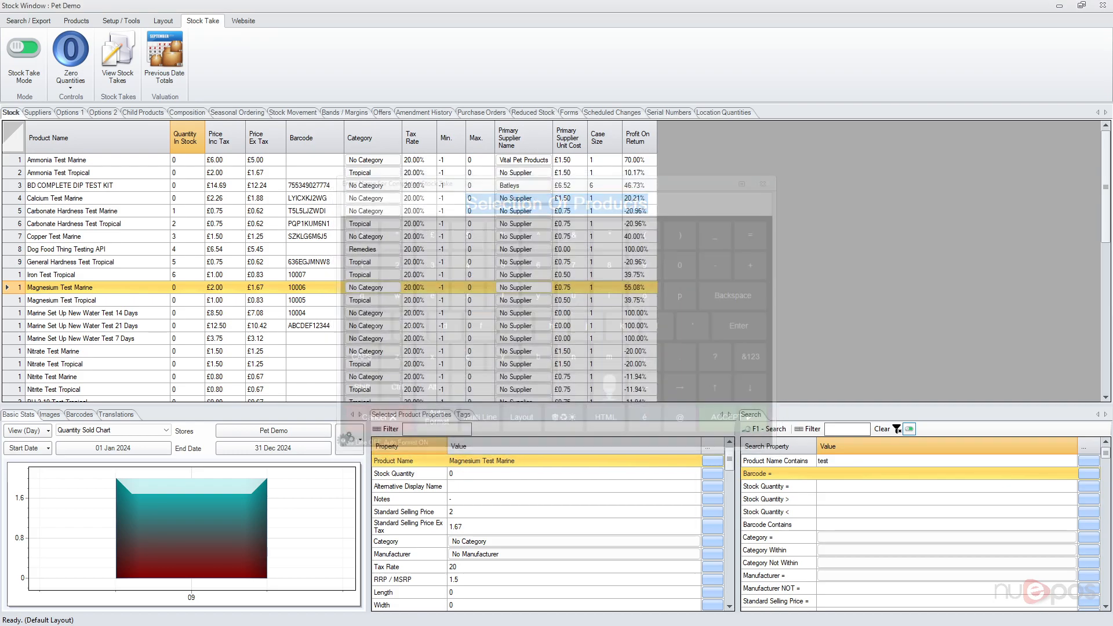
click(482, 517)
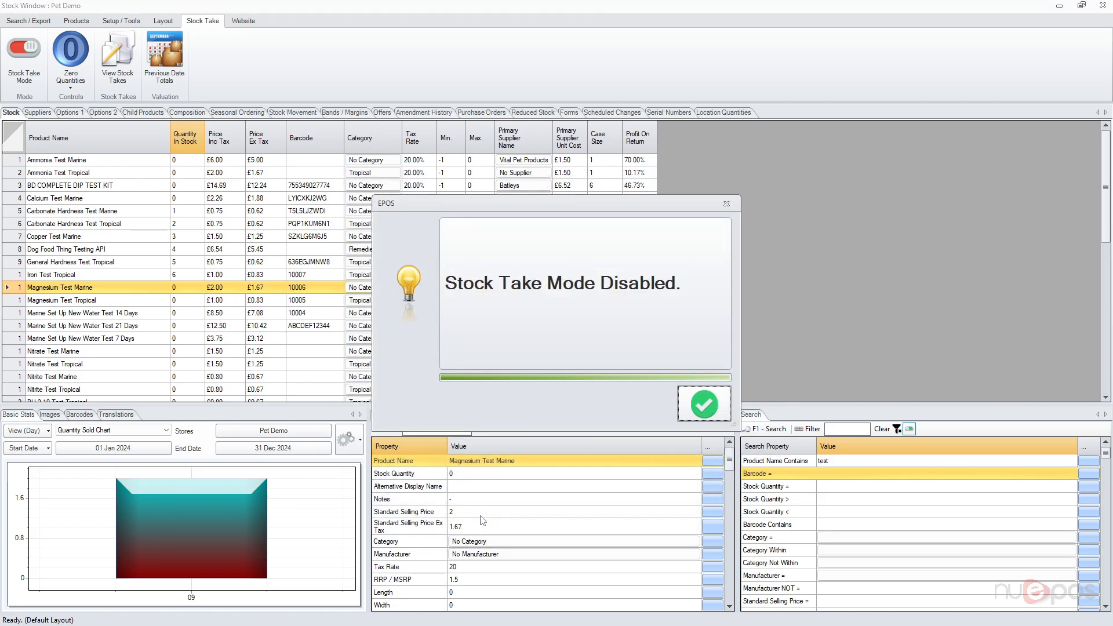
click(696, 407)
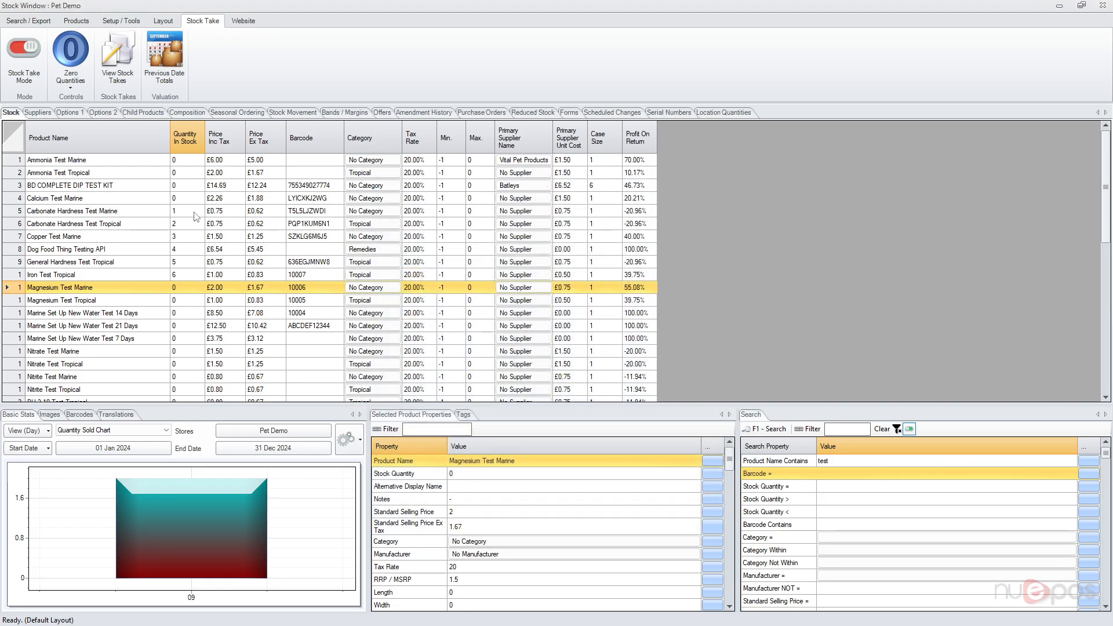
Open the results of the Selection Of Products stock take in Standard View.
click(114, 73)
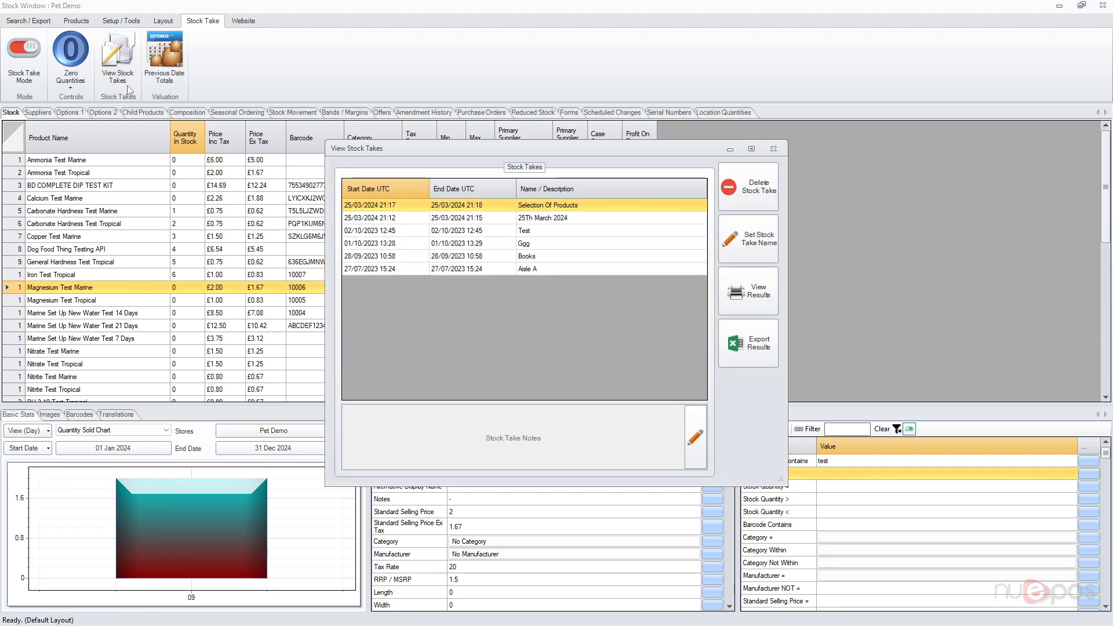
click(646, 210)
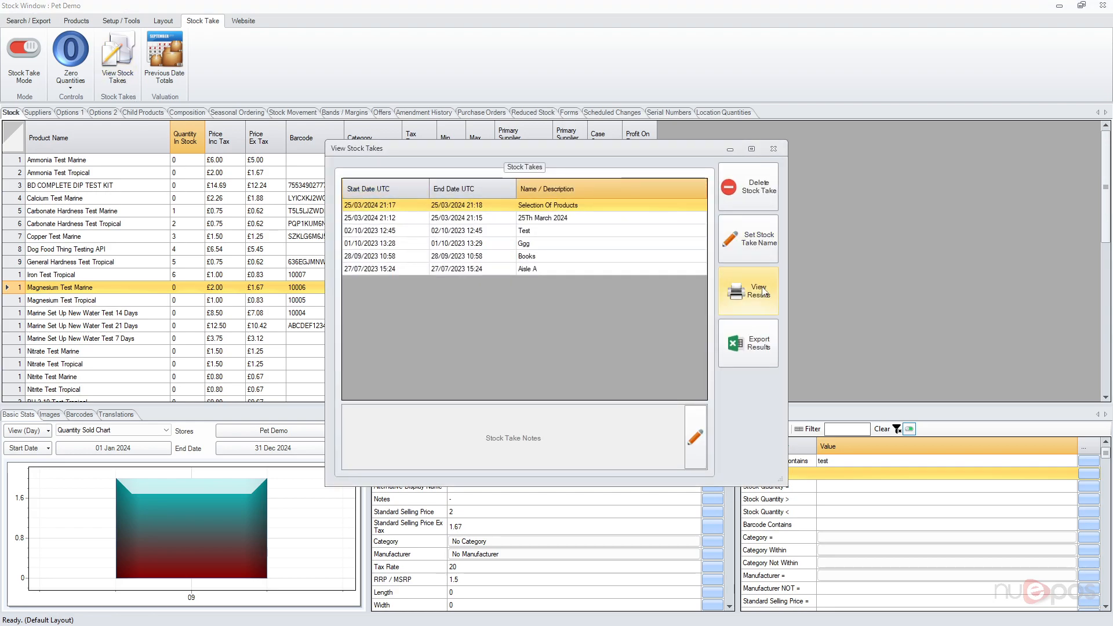
click(762, 292)
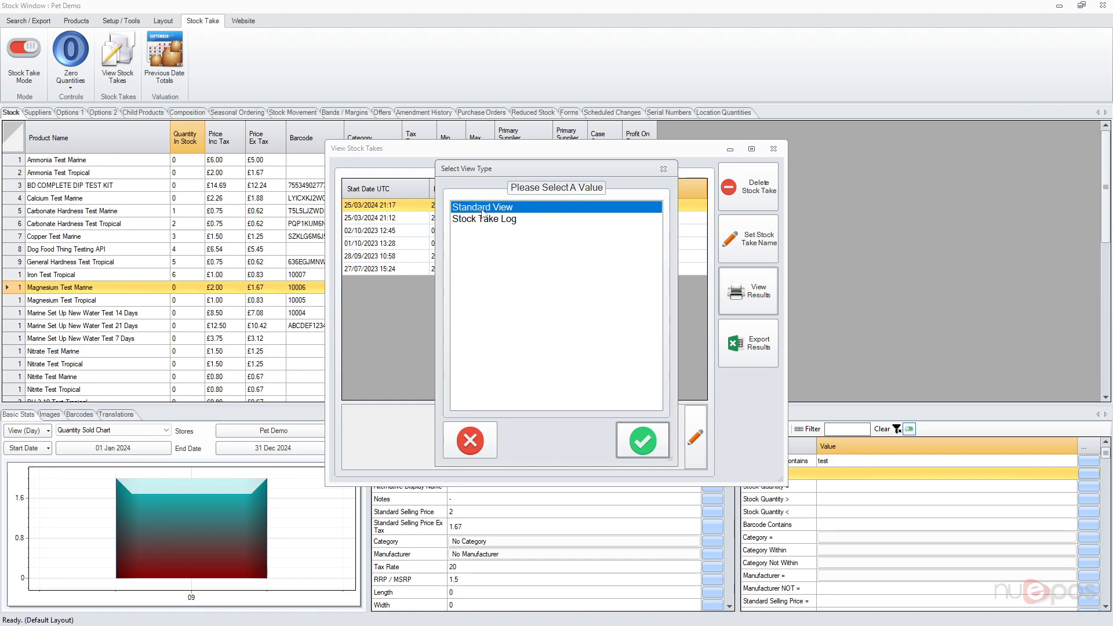
click(635, 423)
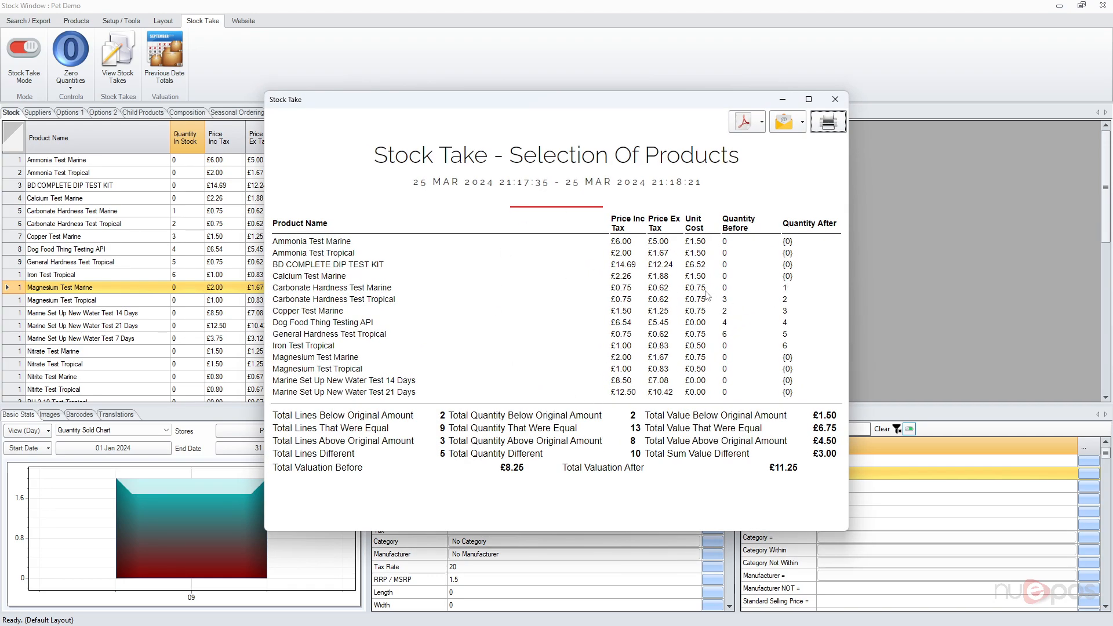
Examine the quantity changes and valuation totals in the Selection Of Products report and close the windows.
drag(682, 305, 452, 314)
click(803, 349)
click(455, 339)
drag(301, 468, 523, 470)
click(525, 471)
drag(770, 468, 798, 469)
click(796, 475)
click(835, 99)
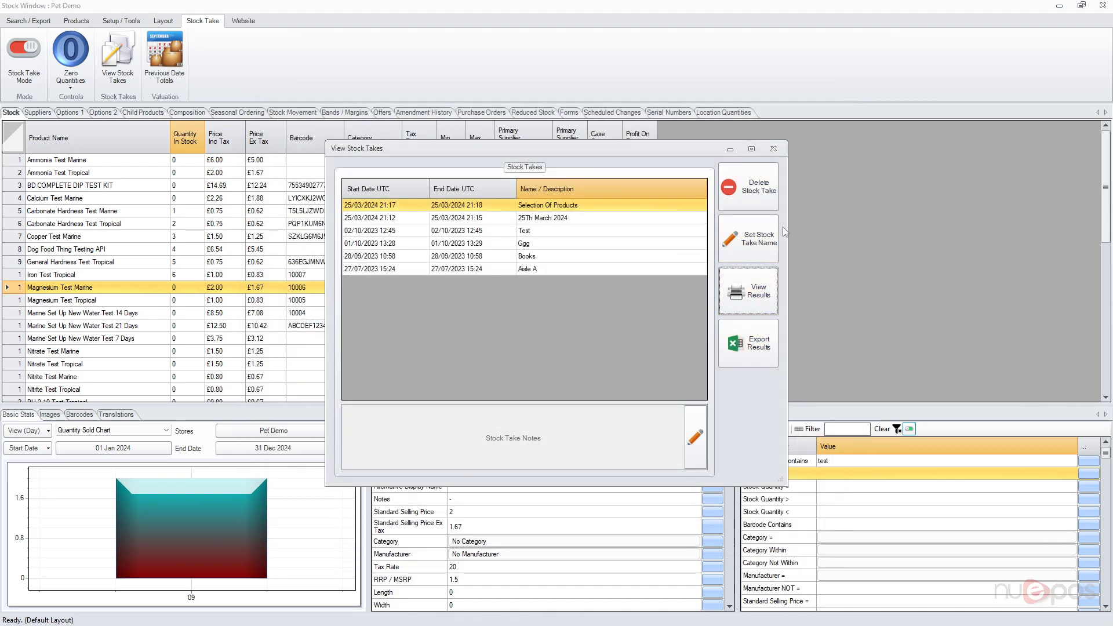
click(773, 149)
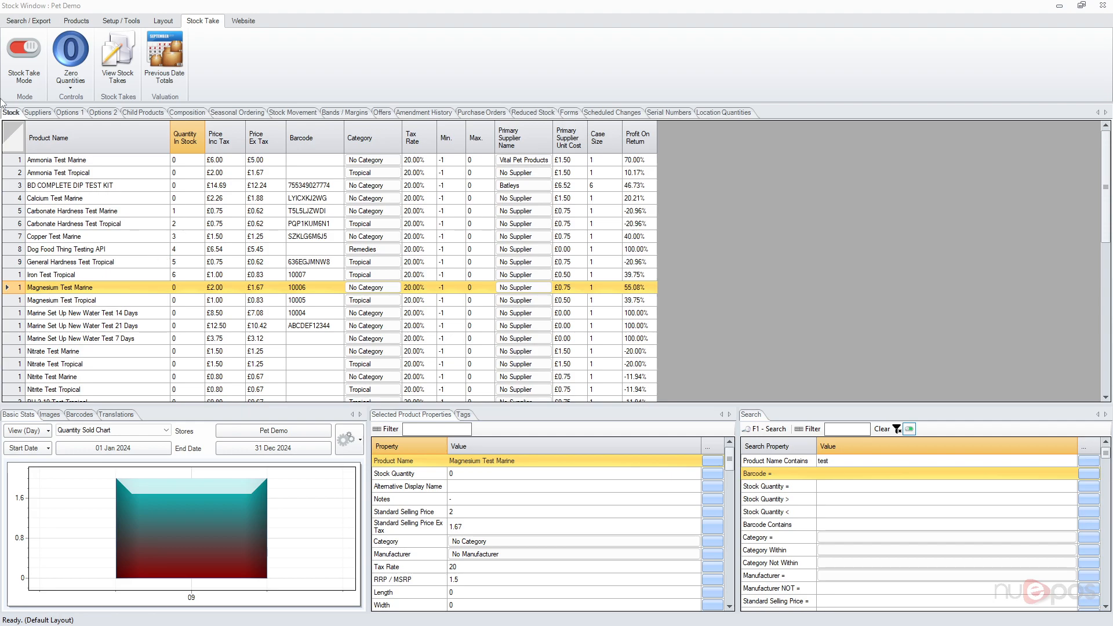
Enable Stock Take Mode and count Carbonate Hardness Test Tropical as 5 and Dog Food Thing Testing API as 3.
click(27, 65)
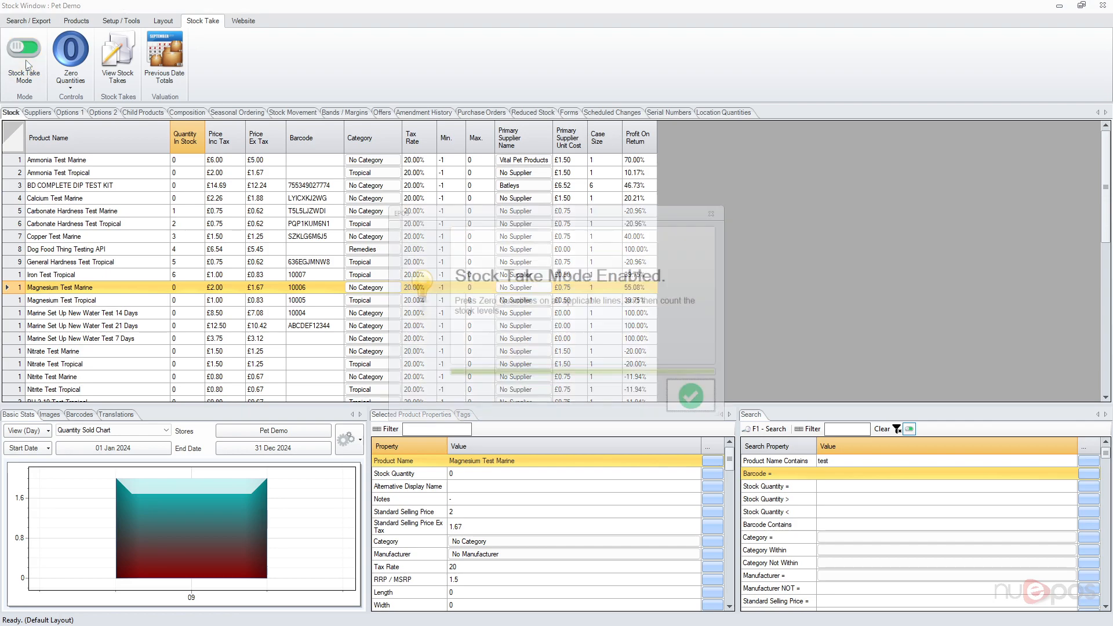
click(697, 398)
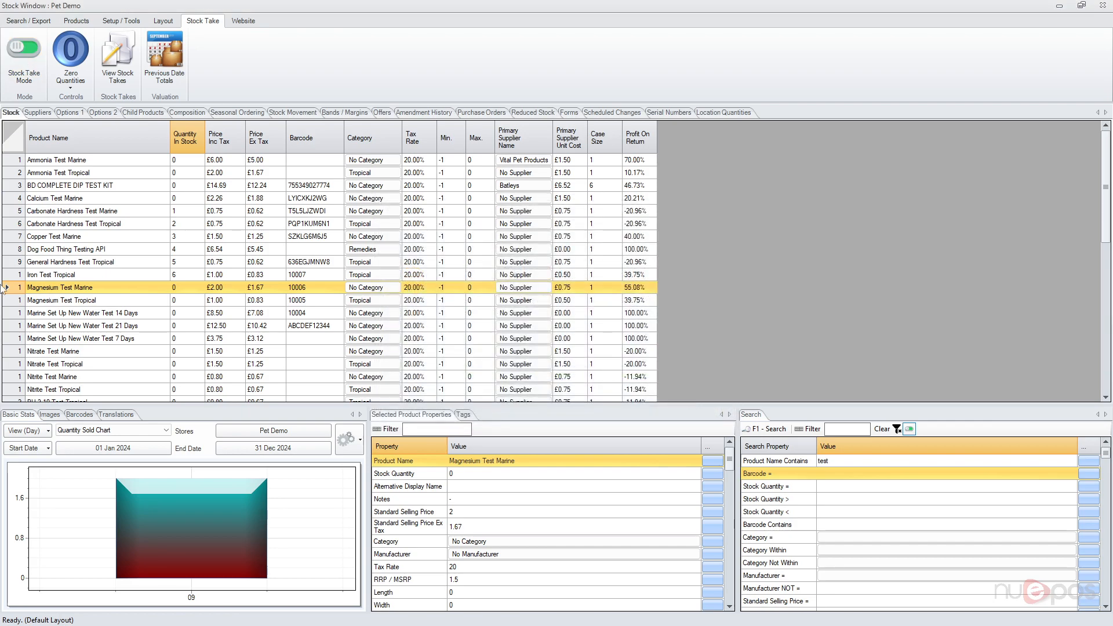
click(167, 226)
click(193, 221)
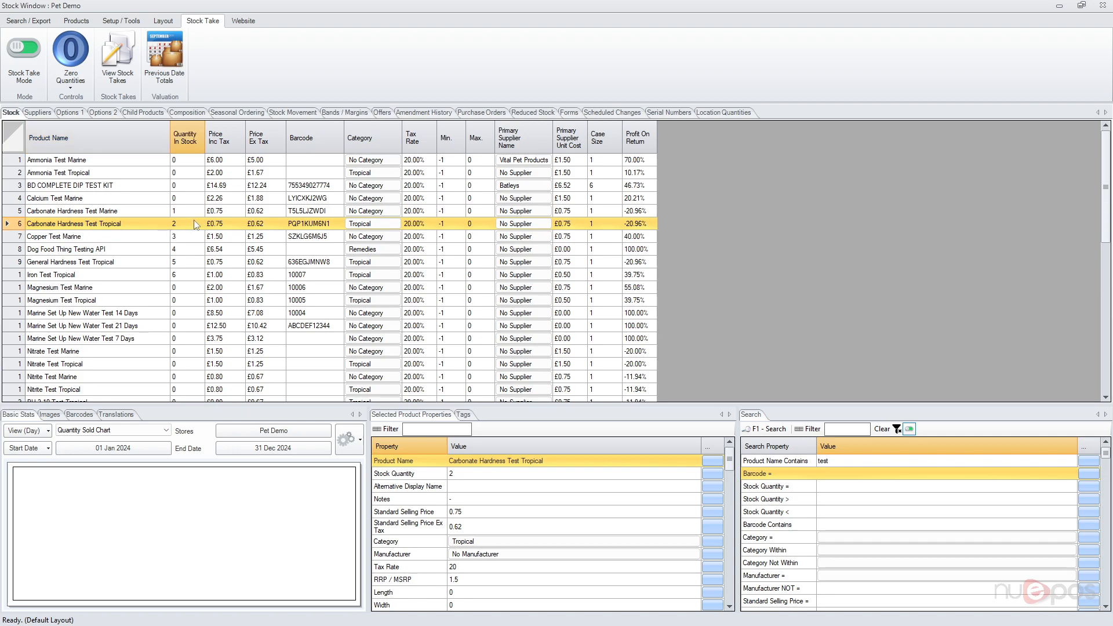
text(5)
key(Return)
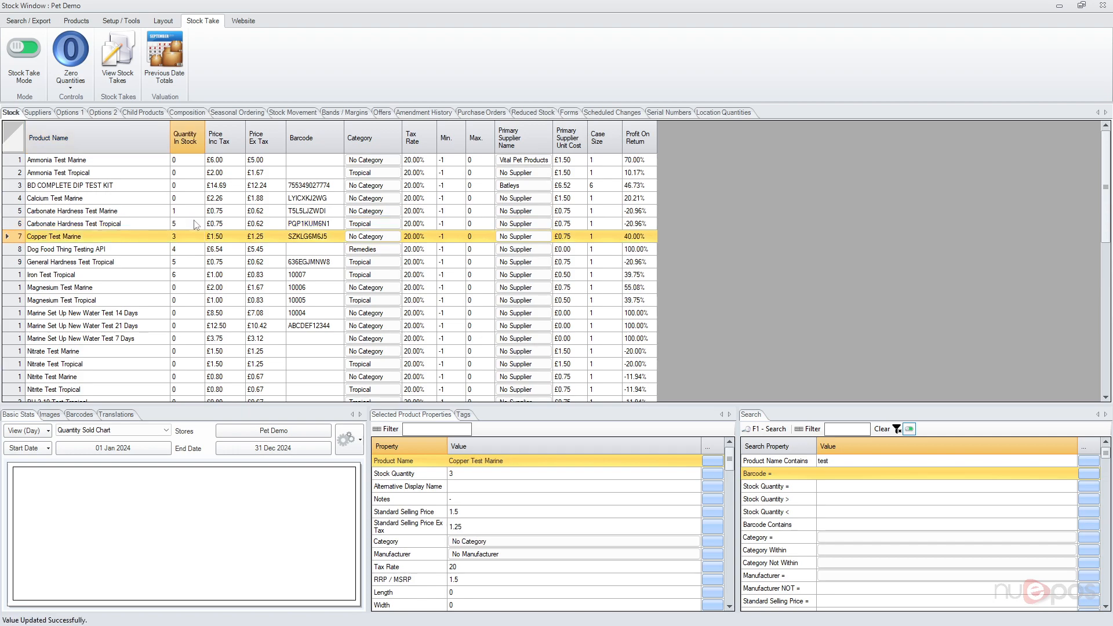
click(188, 252)
text(3)
key(Return)
Switch Stock Take Mode off, naming the completed stock take "Spot Check".
click(24, 53)
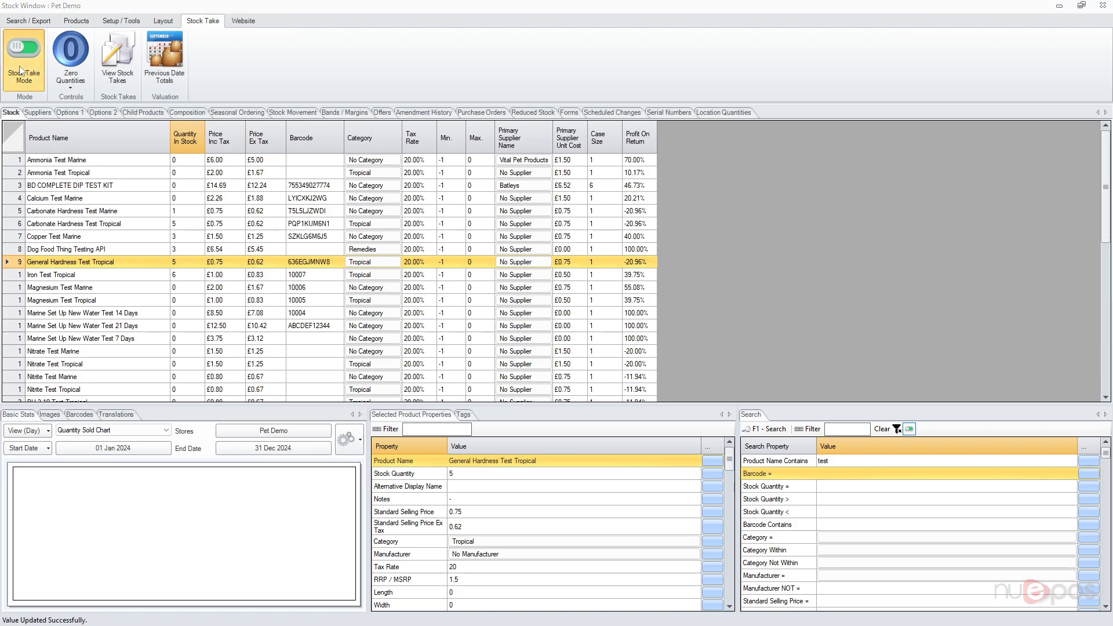
text(Spot Check)
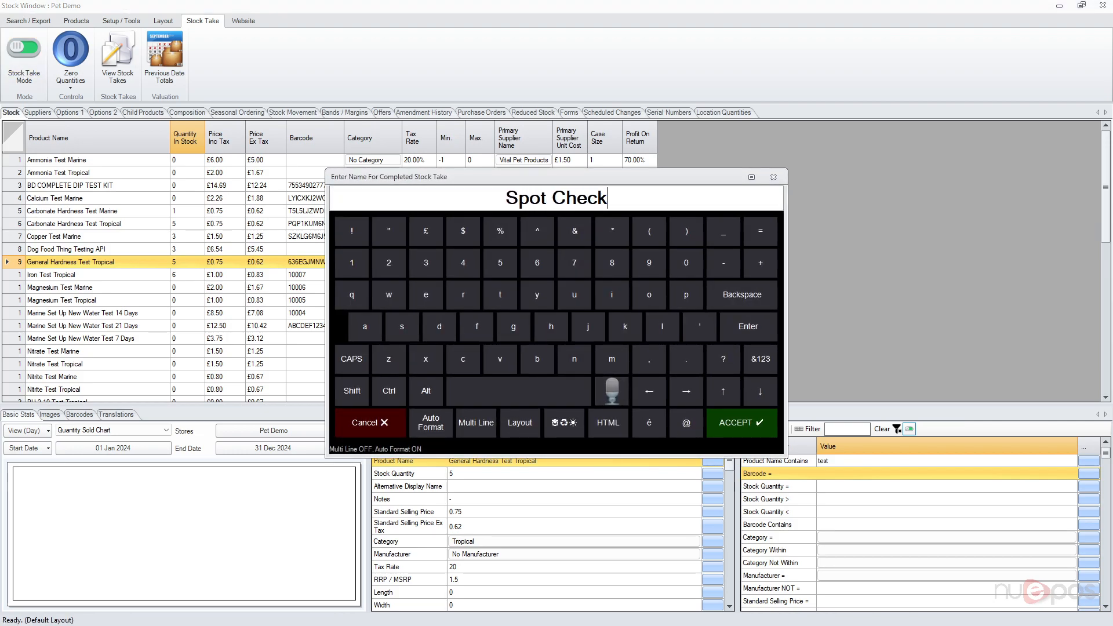
key(Return)
click(467, 522)
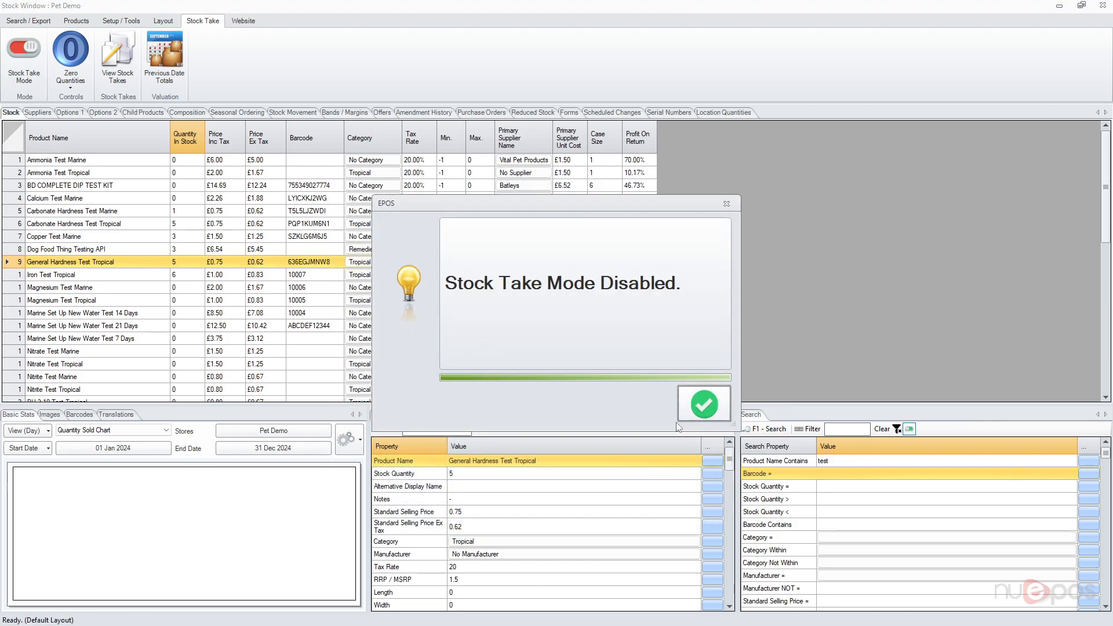
Open the results of the Spot Check stock take in Standard View.
click(118, 58)
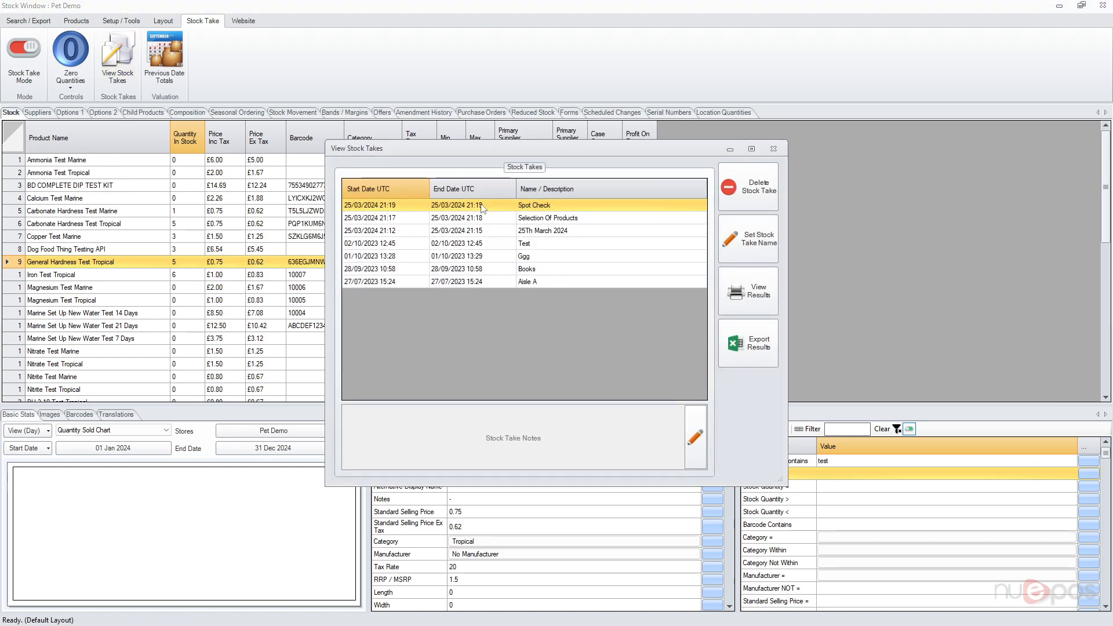
click(766, 298)
click(642, 439)
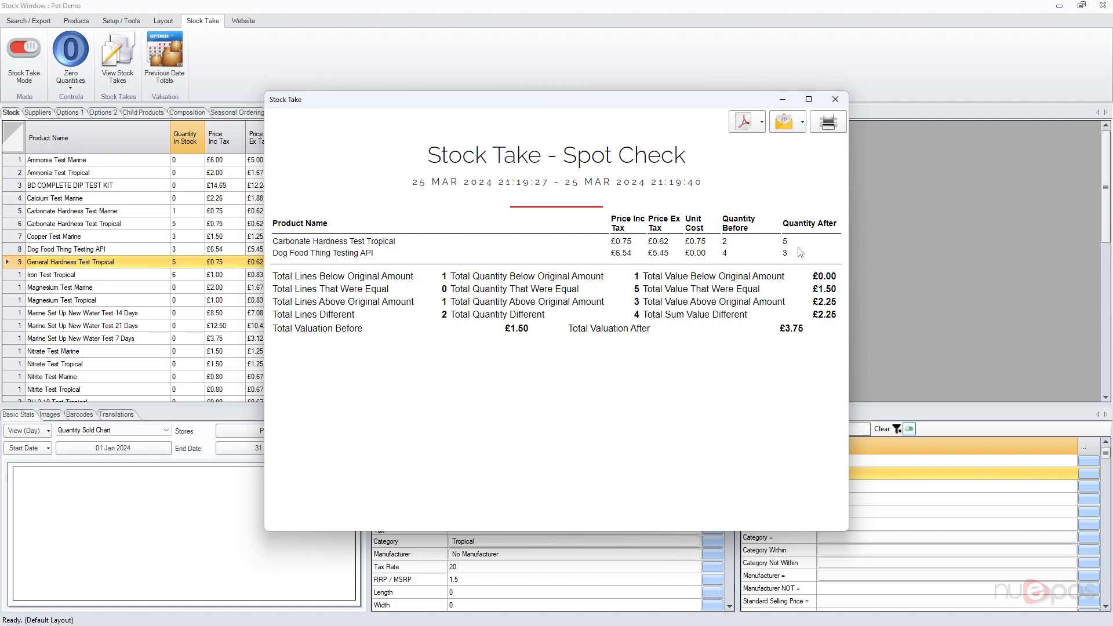
Close the report, the Stock Manager and the Stock functions screen to return to the main menu.
click(835, 99)
click(774, 150)
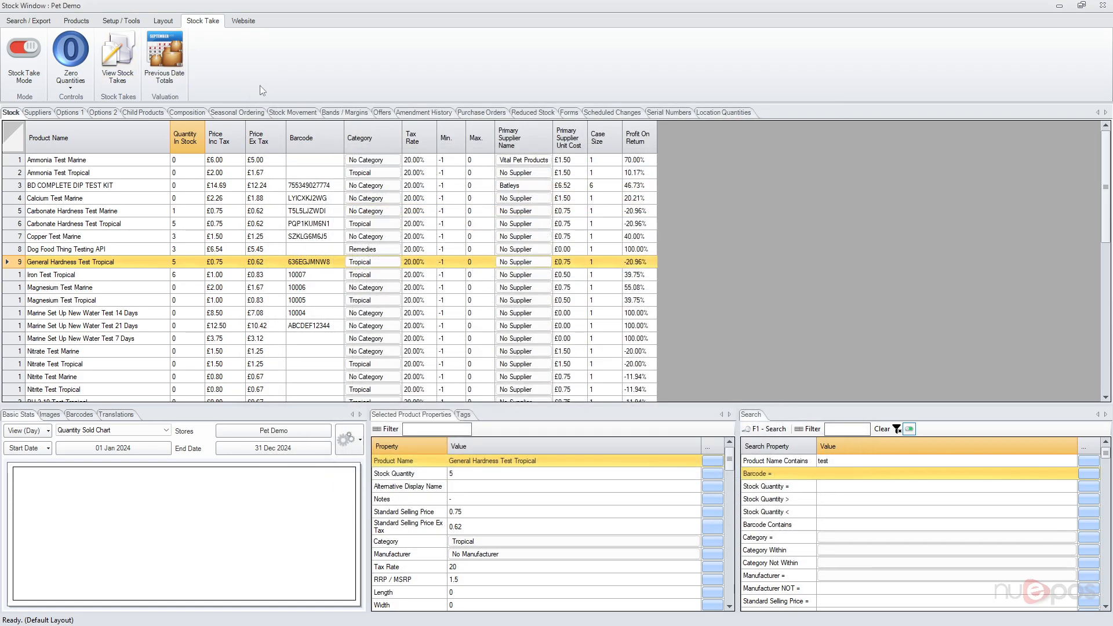
click(1100, 7)
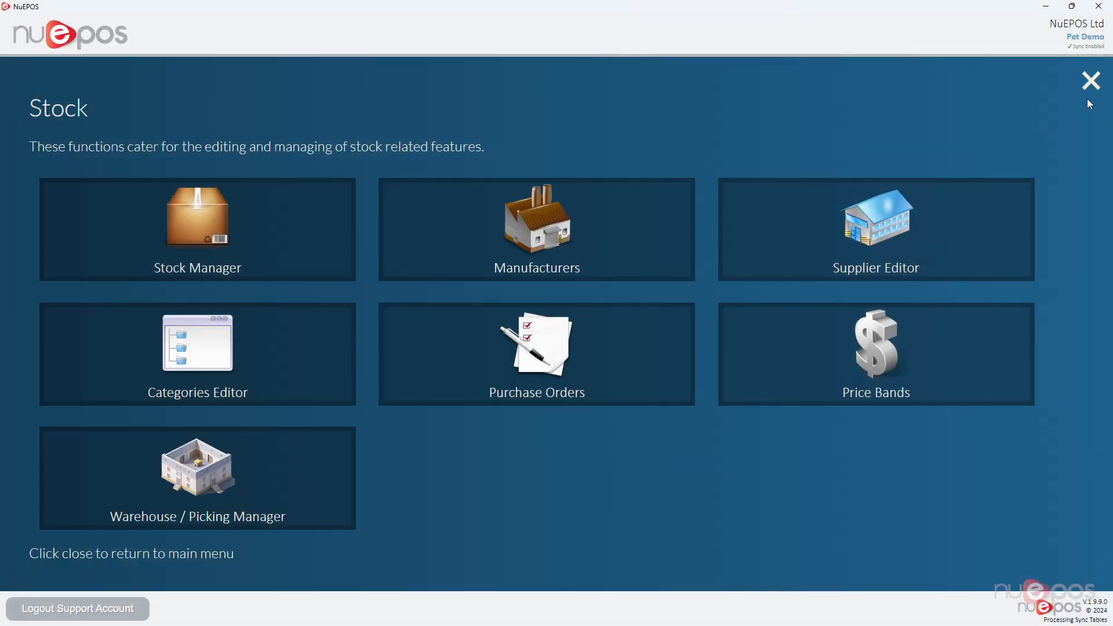
click(1090, 82)
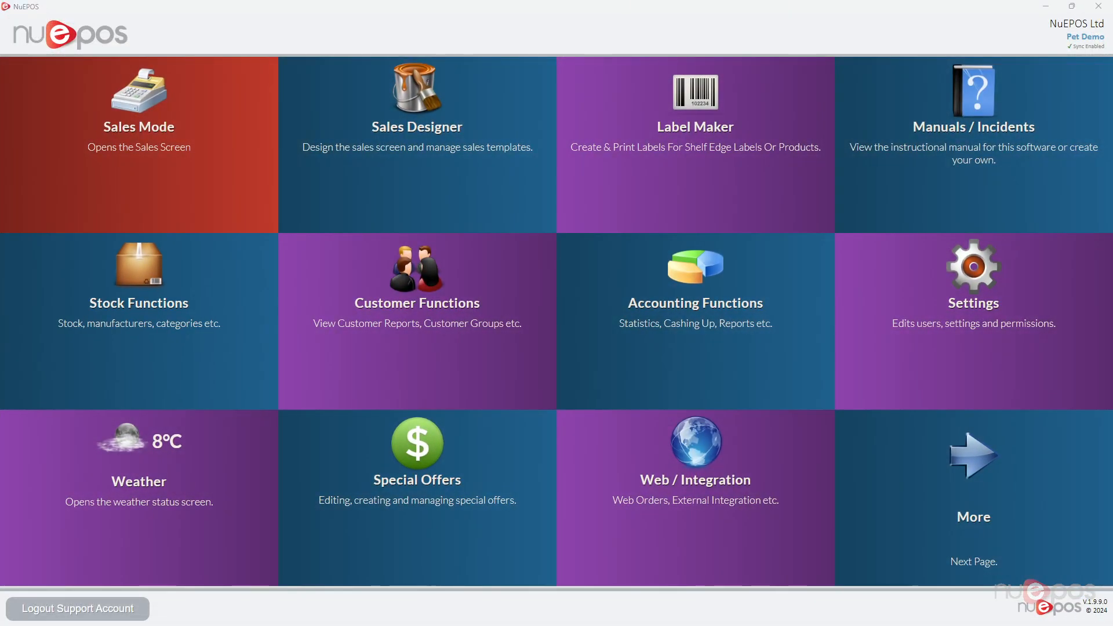